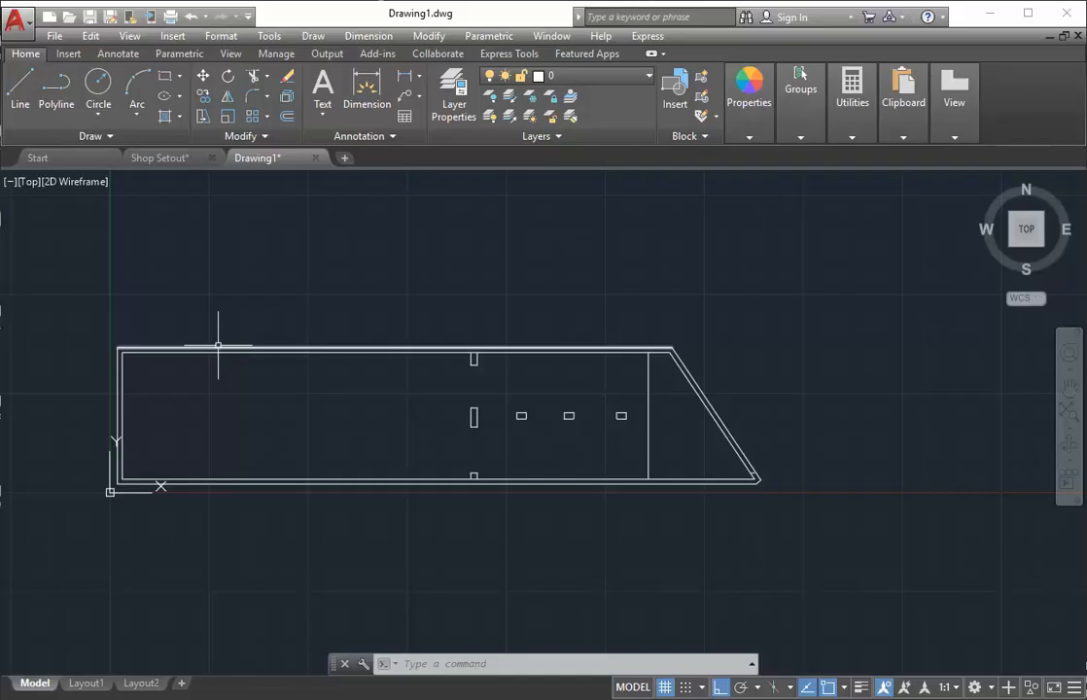
- Offset the inner line of the left end wall 5000 into the shop
{"action": "scroll", "coordinate": [225, 335], "scroll_direction": "up", "scroll_amount": 3}
{"action": "middle_click_drag", "start_coordinate": [293, 388], "coordinate": [468, 379]}
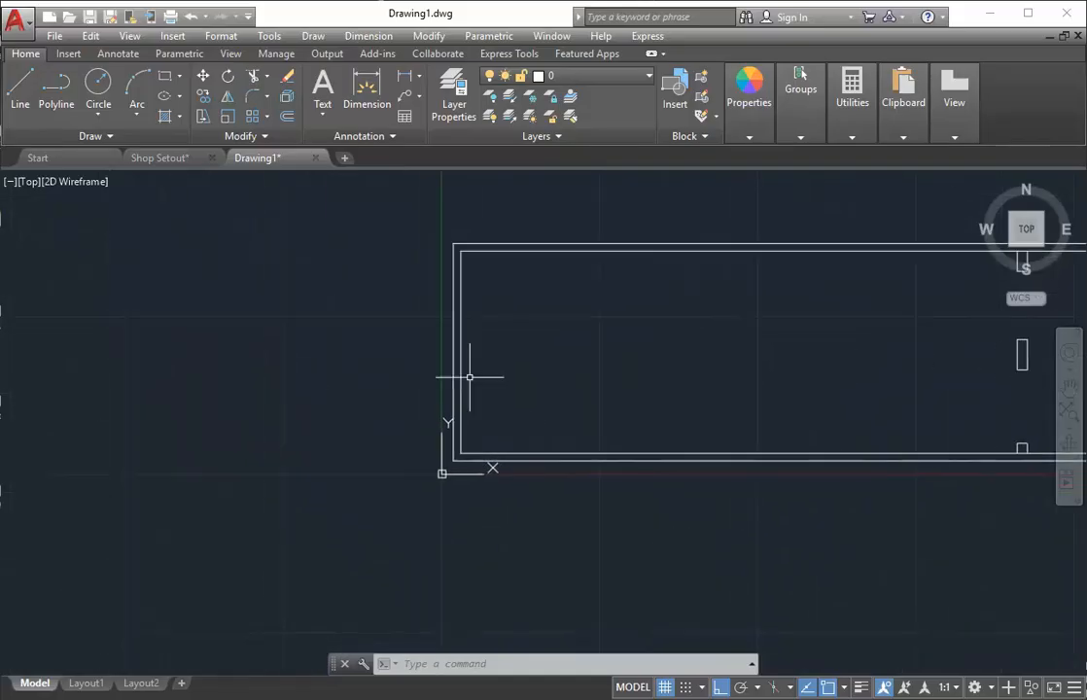
{"action": "middle_click_drag", "start_coordinate": [550, 329], "coordinate": [363, 370]}
{"action": "scroll", "coordinate": [363, 371], "scroll_direction": "up", "scroll_amount": 4}
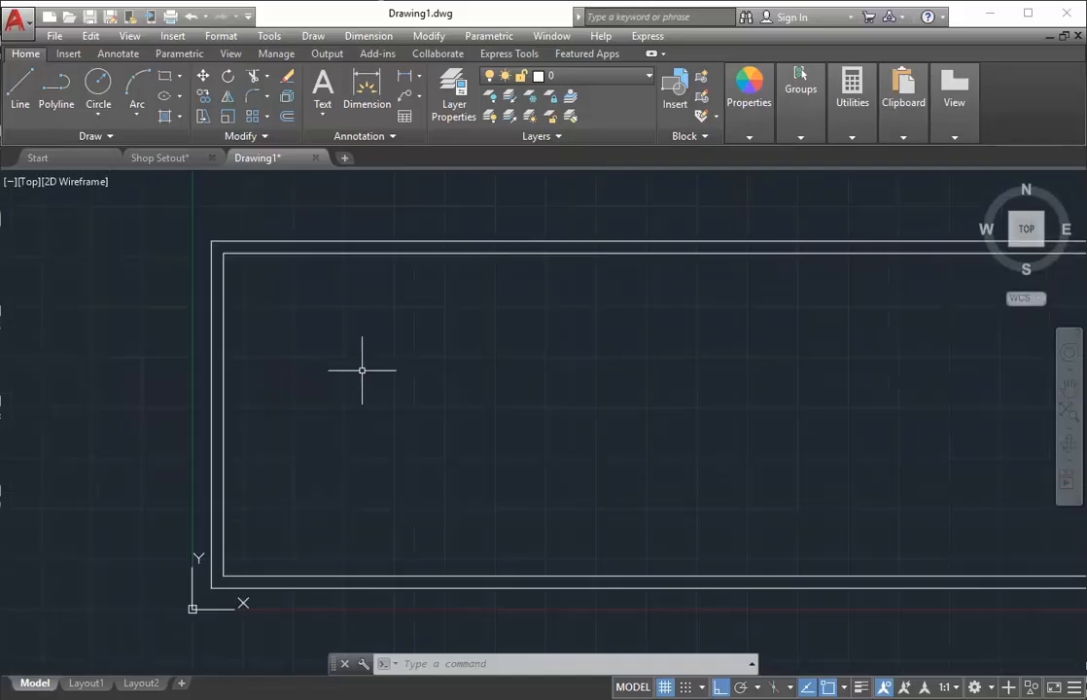
{"action": "left_click", "coordinate": [287, 117]}
{"action": "scroll", "coordinate": [308, 326], "scroll_direction": "down", "scroll_amount": 2}
{"action": "type", "text": "5000"}
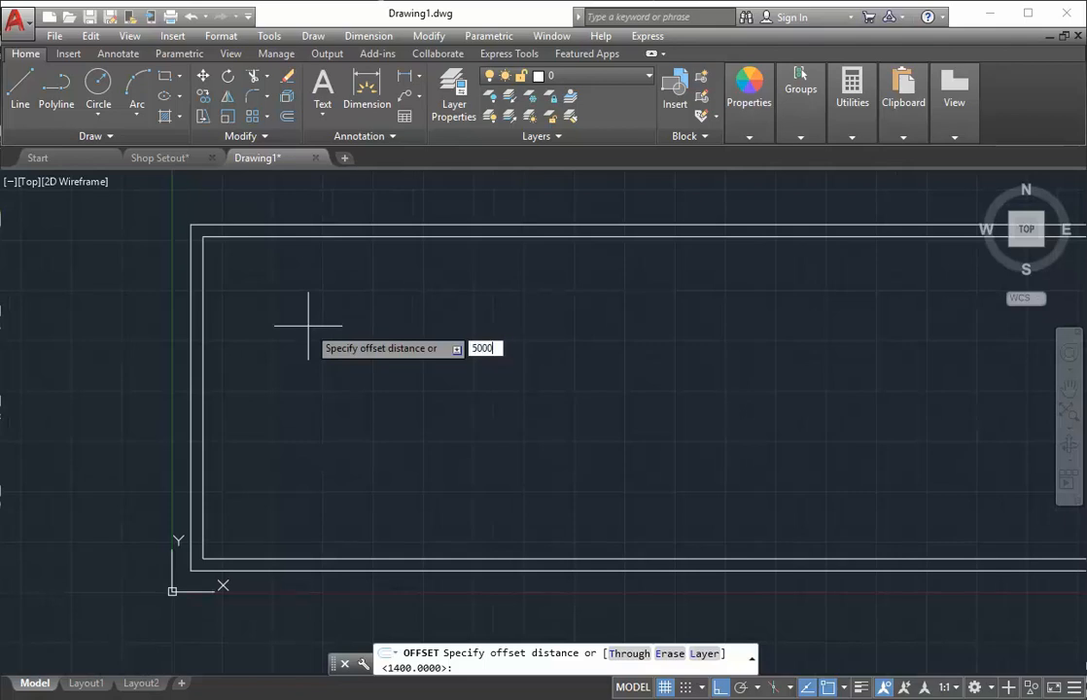
{"action": "key", "text": "Return"}
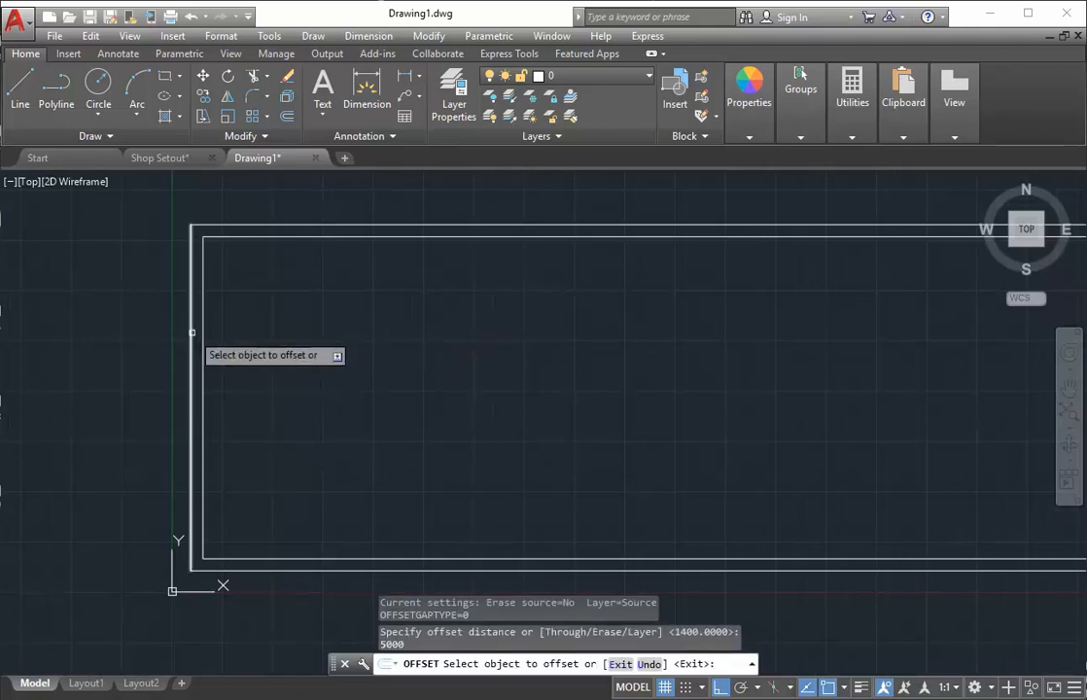
{"action": "left_click", "coordinate": [203, 326]}
{"action": "left_click", "coordinate": [297, 323]}
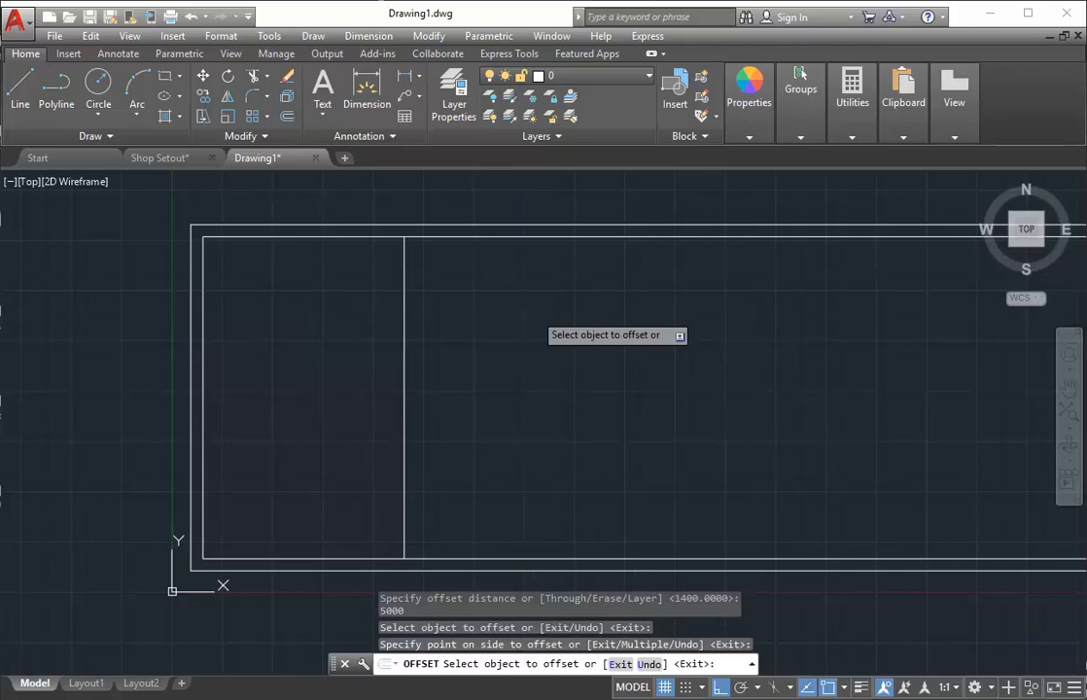
- Offset the new vertical partition line 100 to the right to give the partition its thickness
{"action": "key", "text": "Return"}
{"action": "key", "text": "Return"}
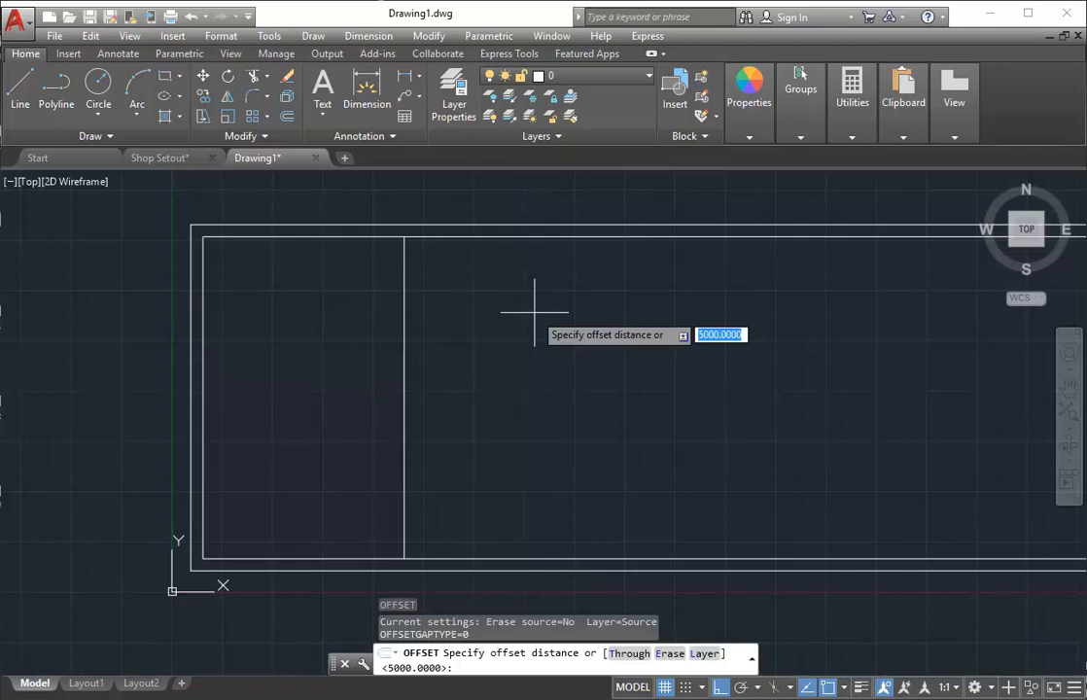
{"action": "type", "text": "100"}
{"action": "key", "text": "Return"}
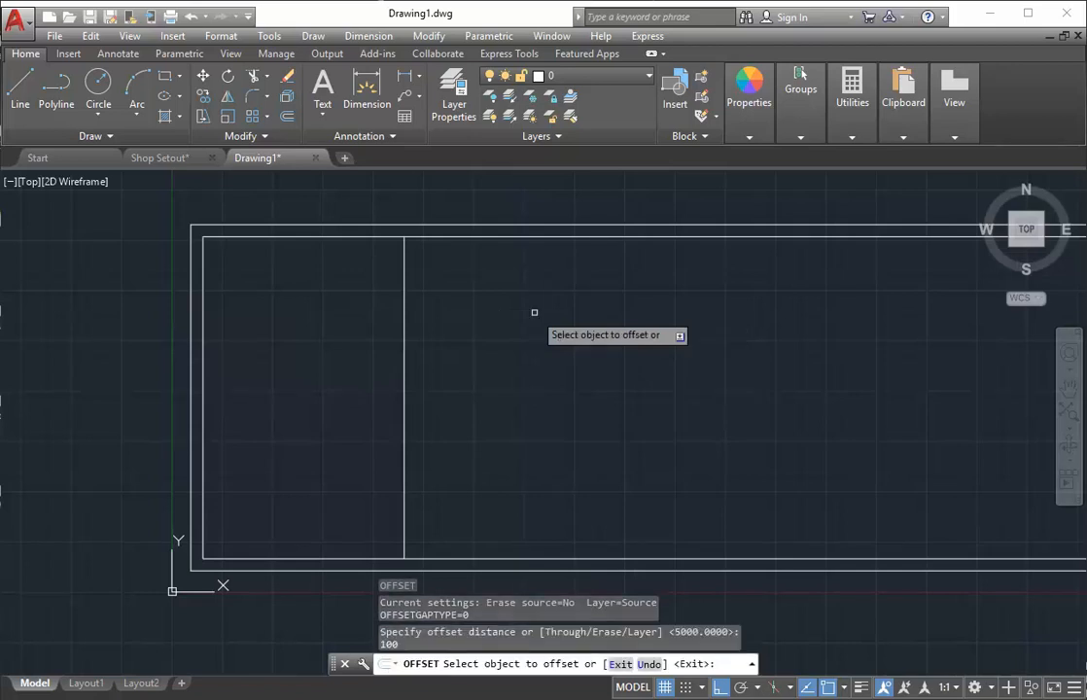
{"action": "left_click", "coordinate": [404, 354]}
{"action": "left_click", "coordinate": [476, 349]}
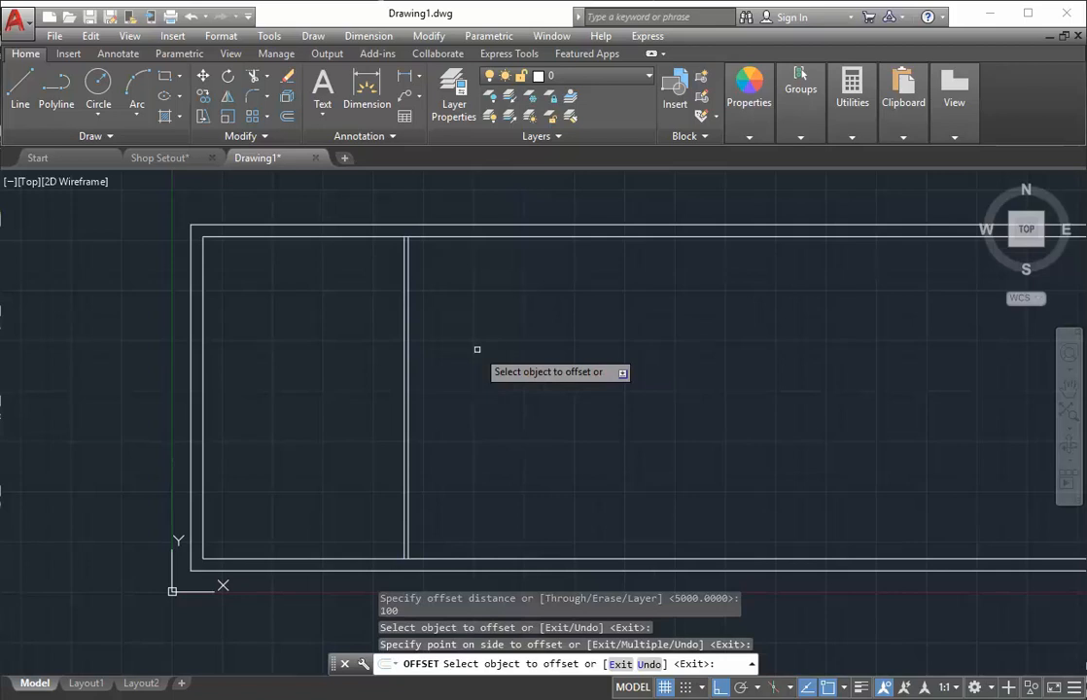
- Offset the inner line of the lower long wall 1000 upward into the shop
{"action": "left_click", "coordinate": [287, 116]}
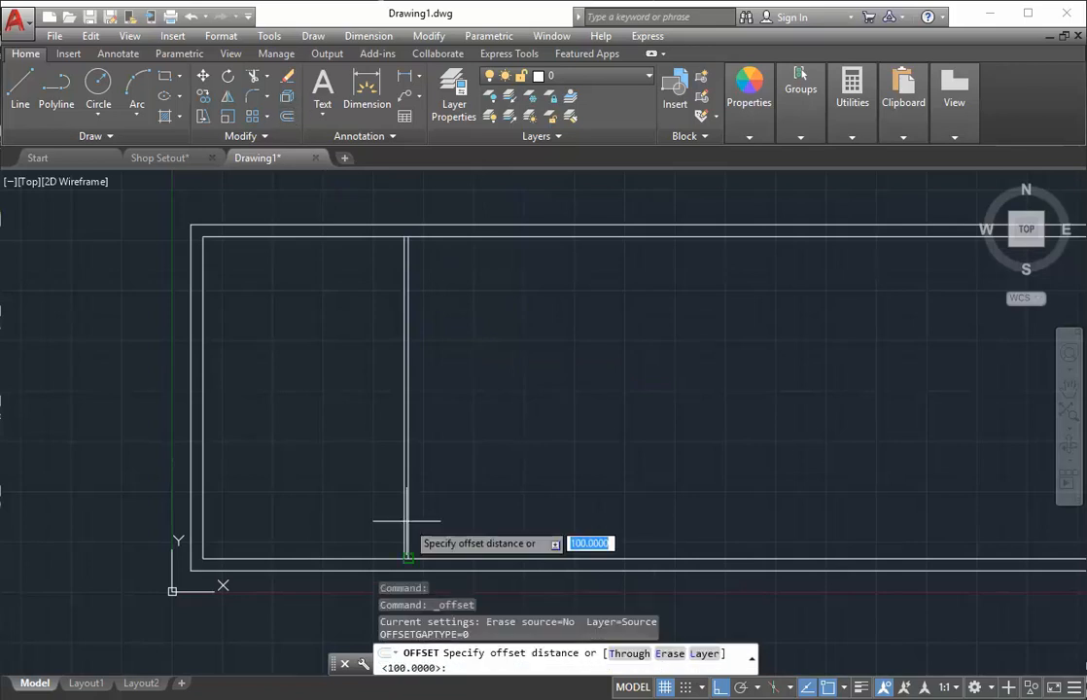
{"action": "type", "text": "1000"}
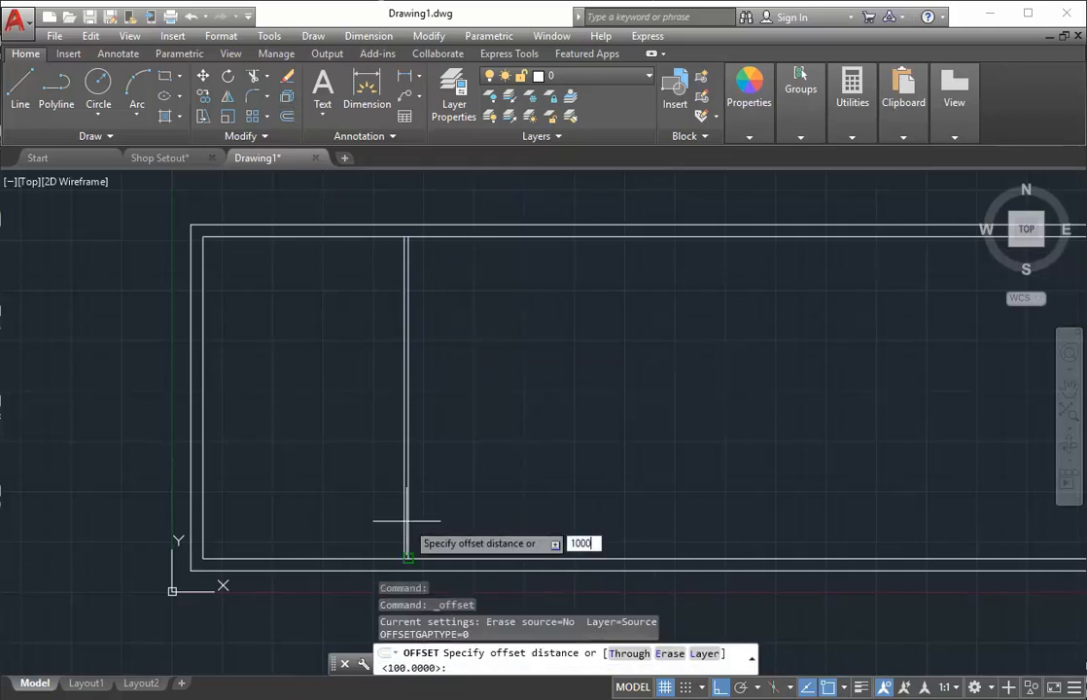
{"action": "key", "text": "Return"}
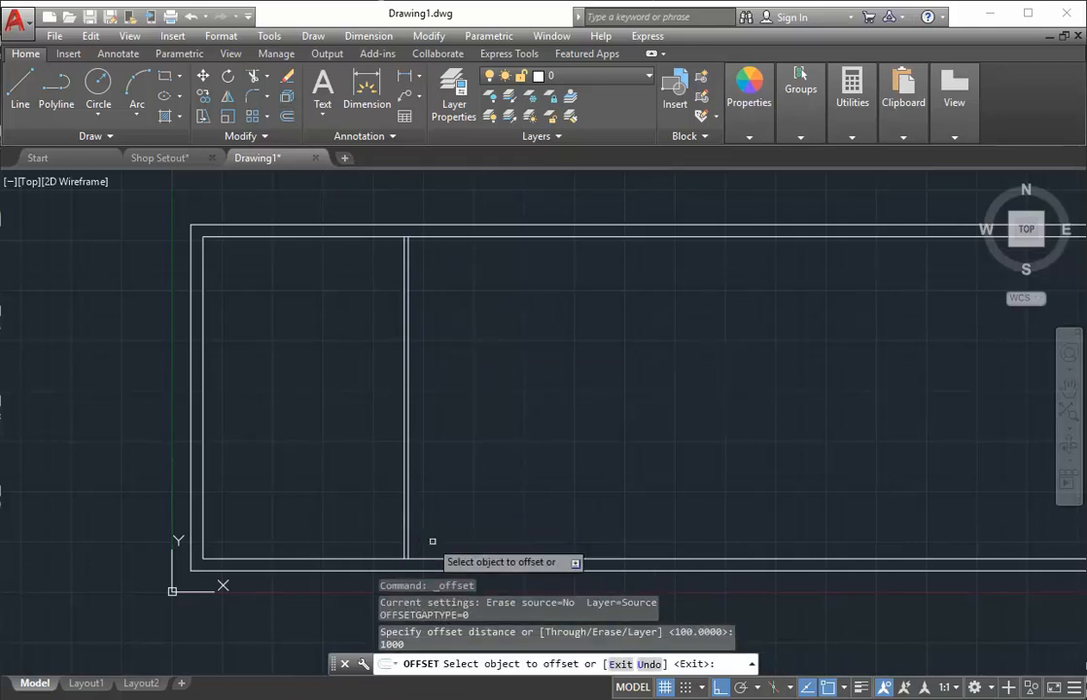
{"action": "left_click", "coordinate": [425, 559]}
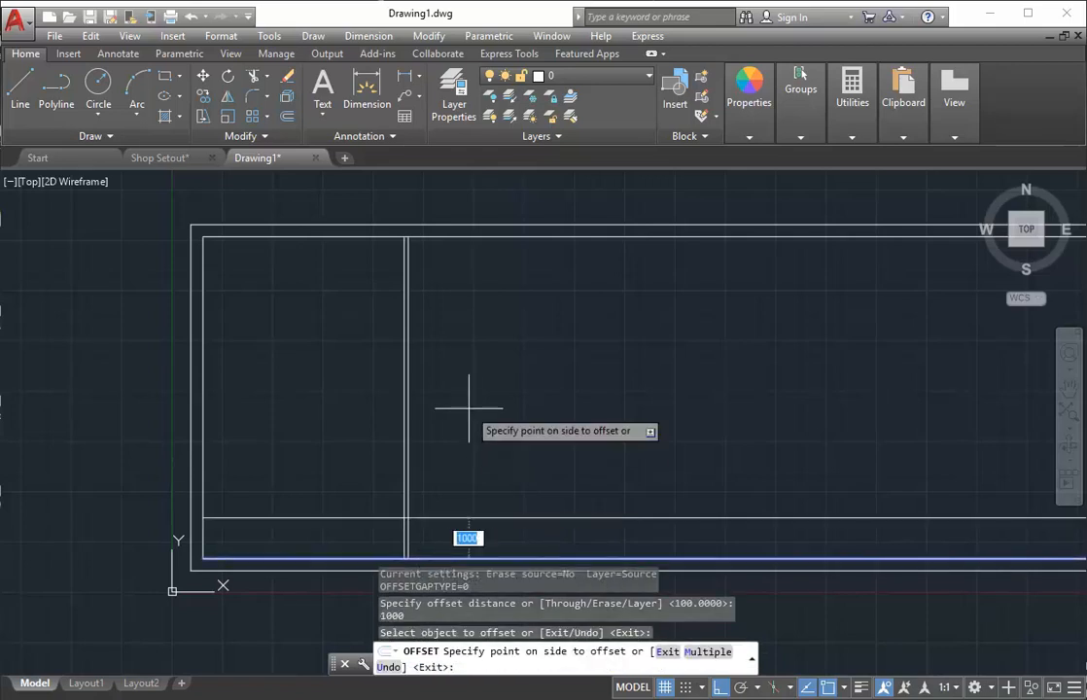
{"action": "left_click", "coordinate": [468, 409]}
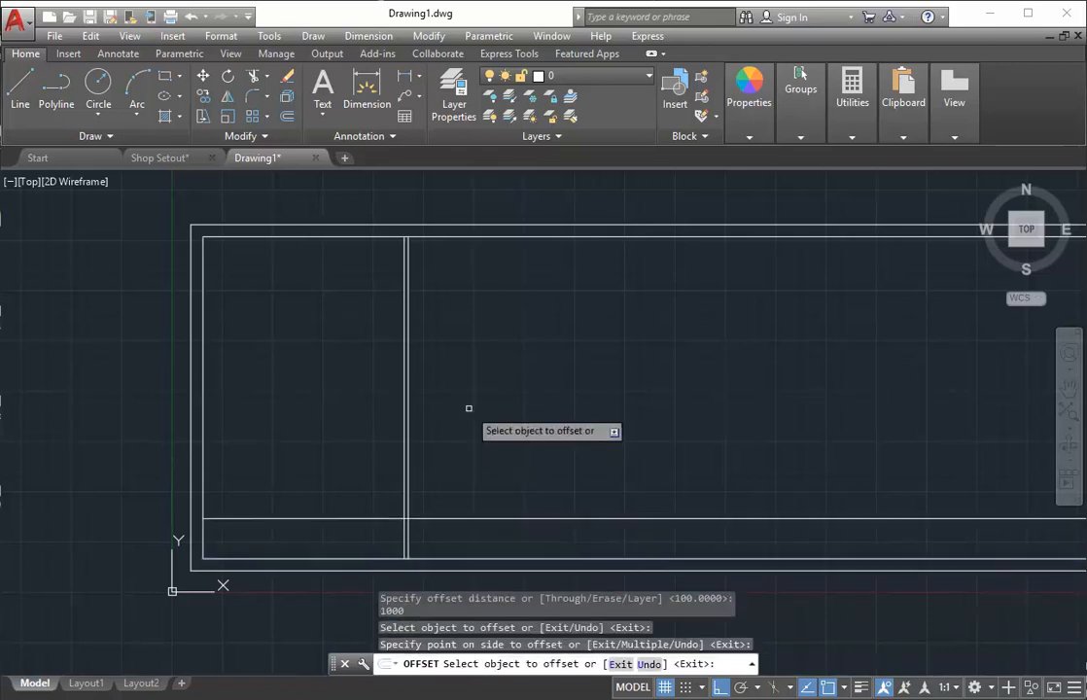
{"action": "key", "text": "Return"}
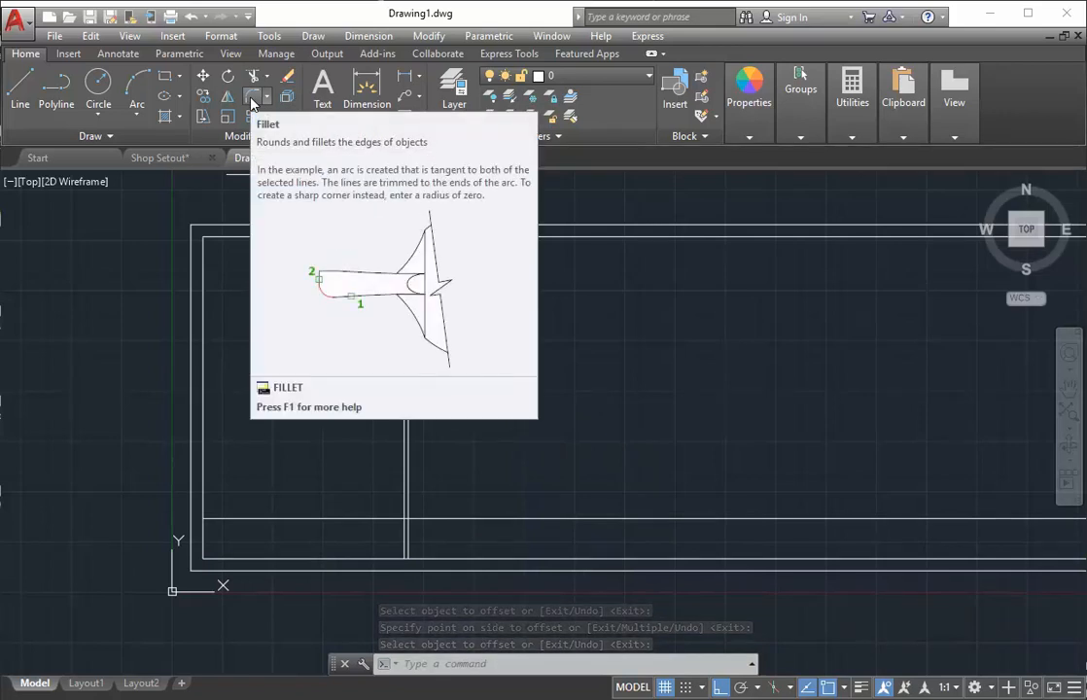
- Fillet the partition's left line with the offset horizontal line into a sharp corner, keeping the parts above and to the right
{"action": "left_click", "coordinate": [251, 101]}
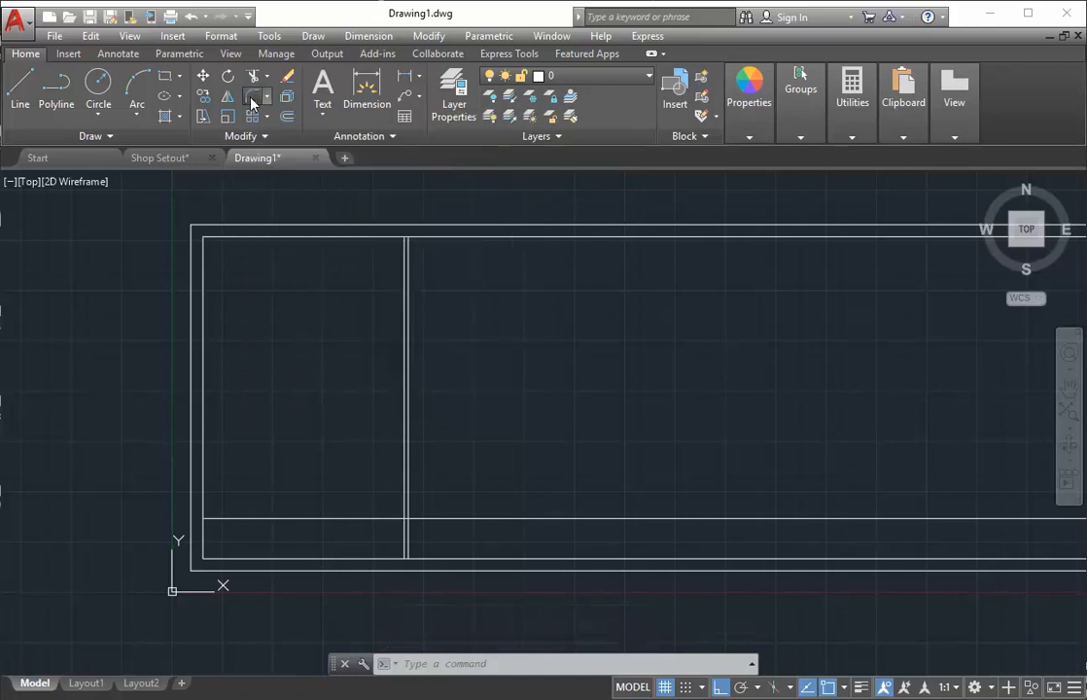
{"action": "scroll", "coordinate": [423, 535], "scroll_direction": "up", "scroll_amount": 10}
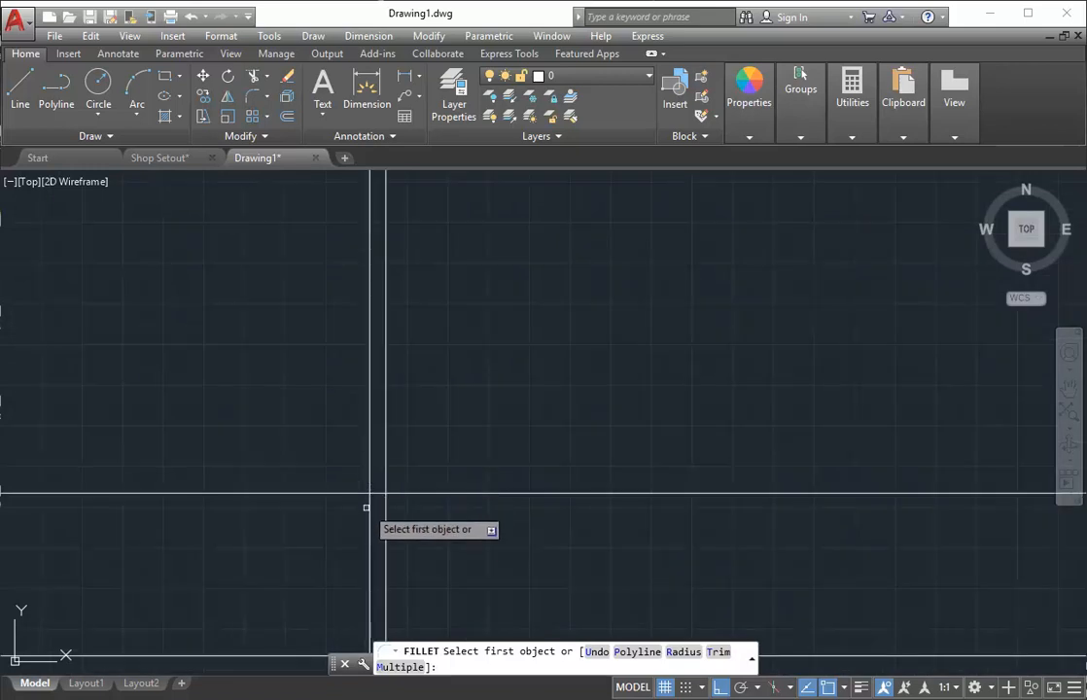
{"action": "scroll", "coordinate": [365, 526], "scroll_direction": "down", "scroll_amount": 3}
{"action": "scroll", "coordinate": [363, 537], "scroll_direction": "up", "scroll_amount": 2}
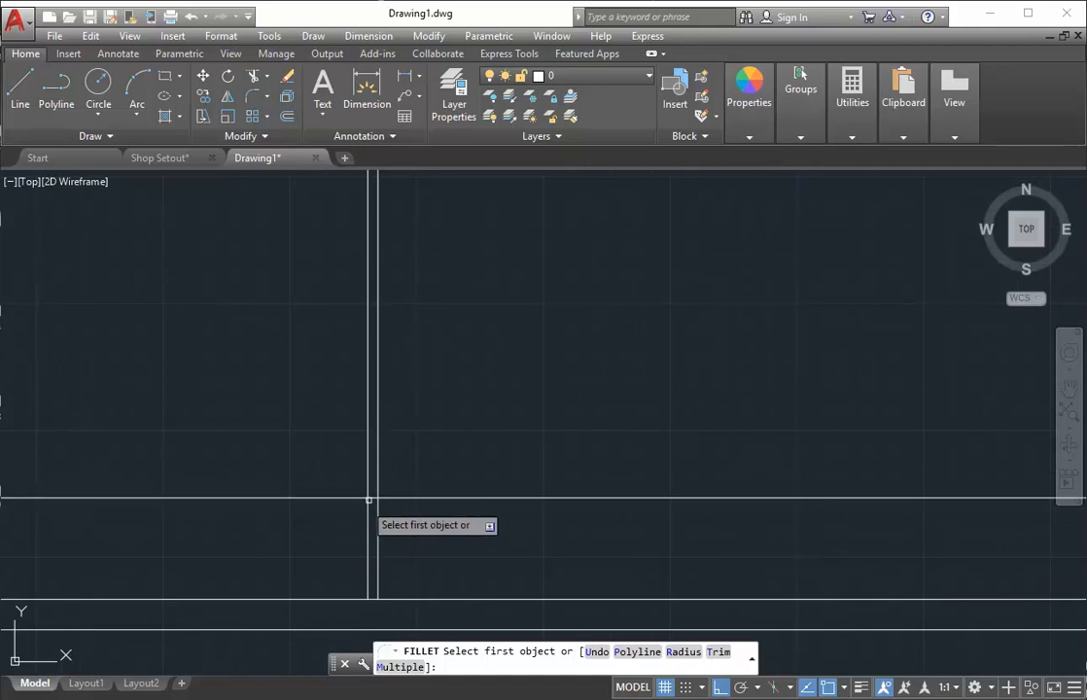
{"action": "scroll", "coordinate": [370, 498], "scroll_direction": "up", "scroll_amount": 5}
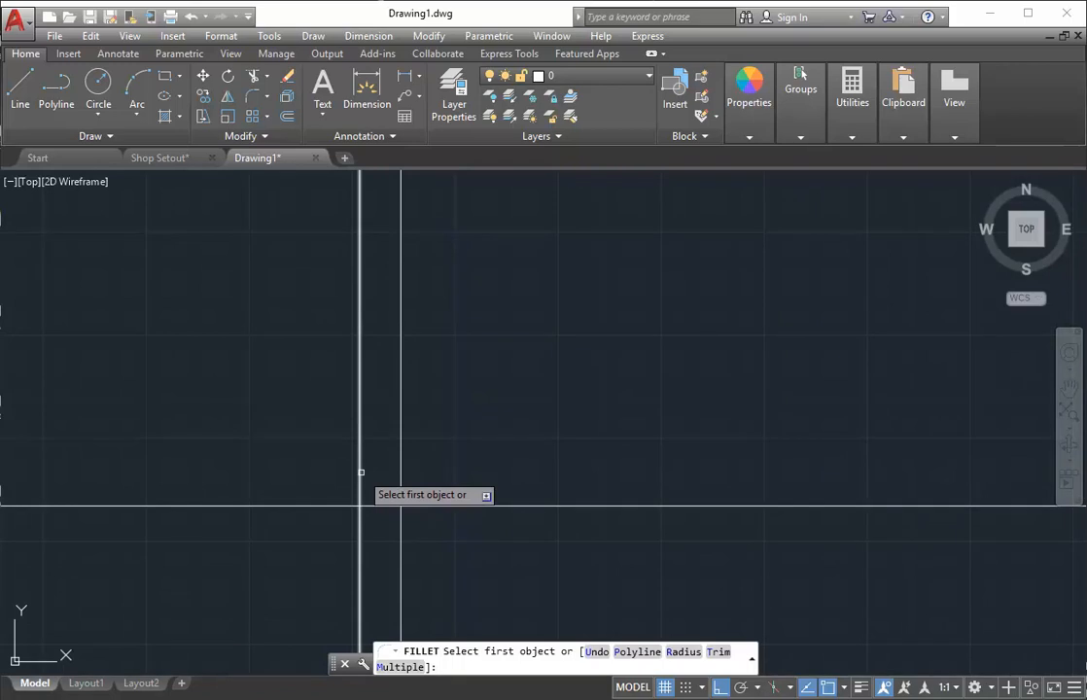
{"action": "left_click", "coordinate": [361, 472]}
{"action": "left_click", "coordinate": [368, 505]}
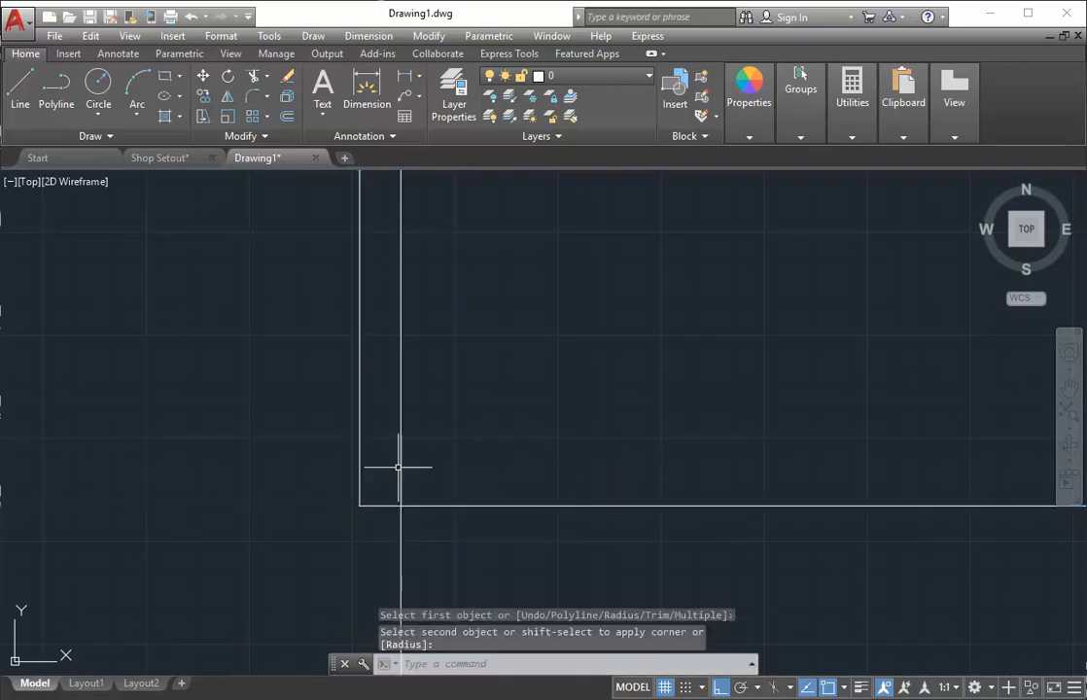
- Fillet the partition's right line with the same horizontal line to close the partition's lower end
{"action": "key", "text": "Return"}
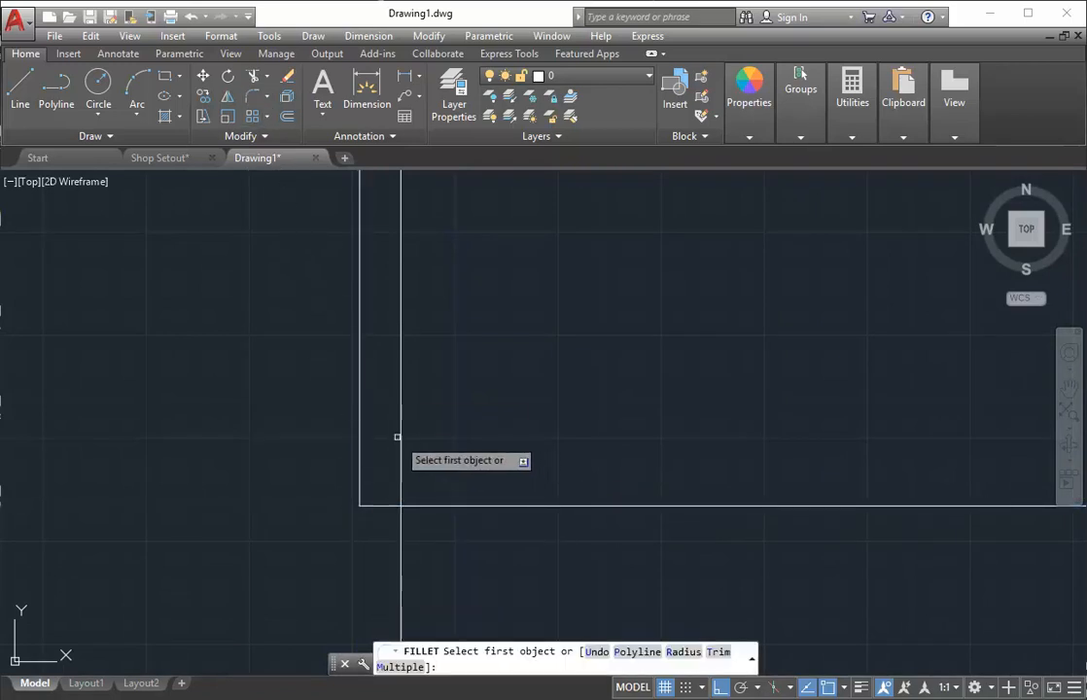
{"action": "left_click", "coordinate": [400, 423]}
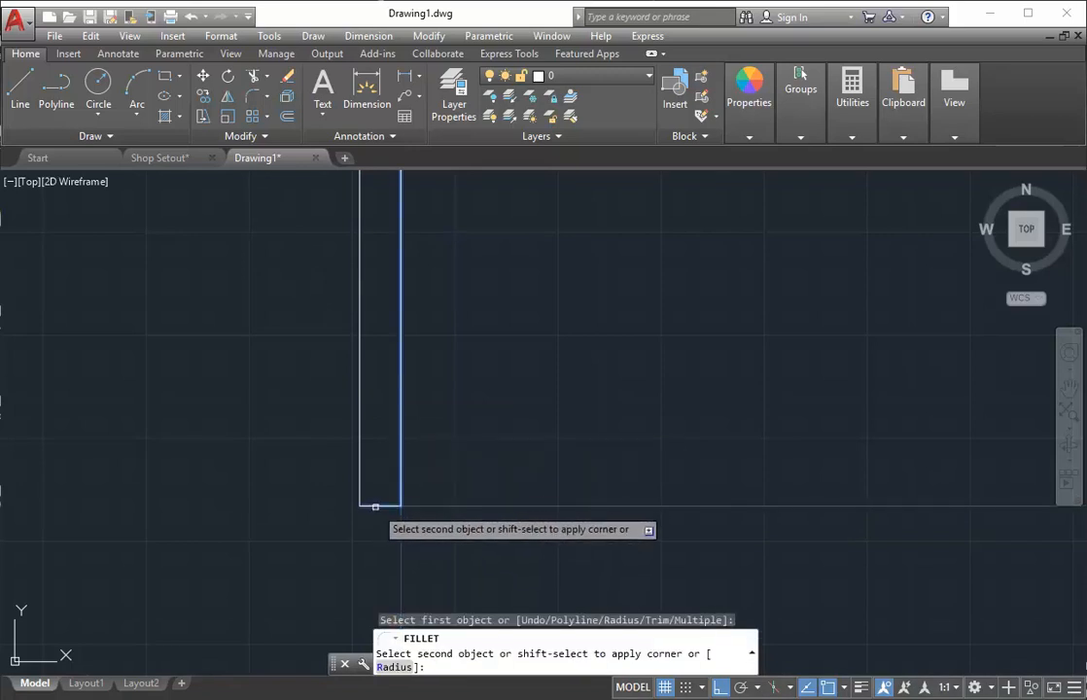
{"action": "left_click", "coordinate": [372, 505]}
{"action": "left_click", "coordinate": [373, 506]}
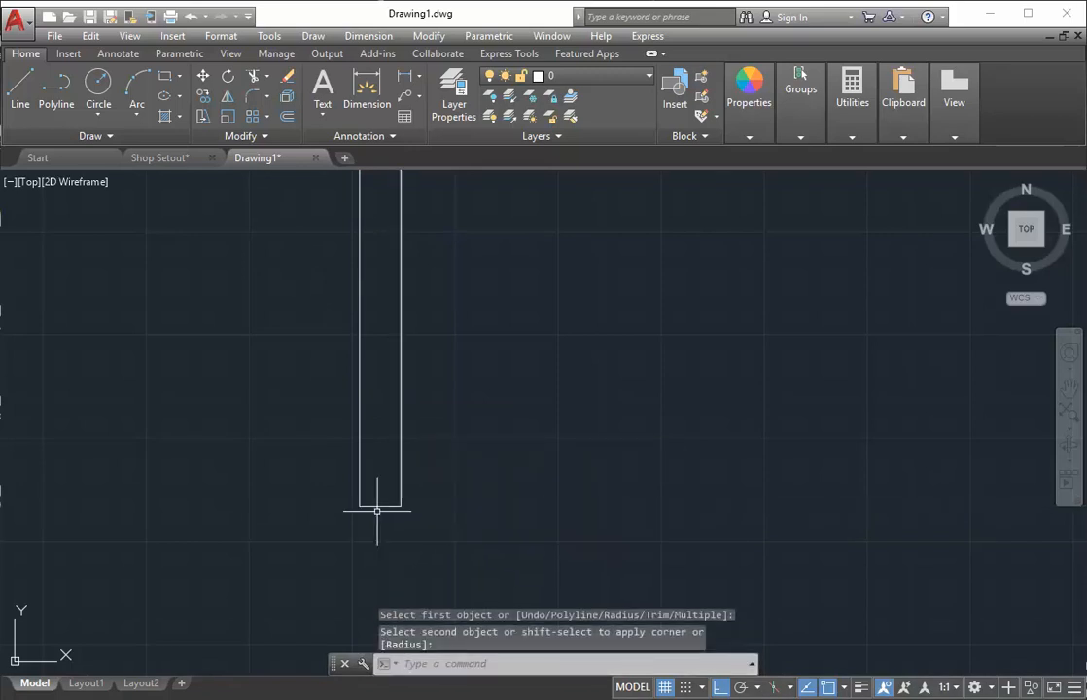
- Delete the stray short horizontal line between the angled wall's two lines near the lower right corner
{"action": "scroll", "coordinate": [311, 275], "scroll_direction": "down", "scroll_amount": 5}
{"action": "middle_click_drag", "start_coordinate": [219, 323], "coordinate": [347, 480]}
{"action": "scroll", "coordinate": [544, 415], "scroll_direction": "down", "scroll_amount": 2}
{"action": "mouse_move", "coordinate": [544, 415]}
{"action": "middle_mouse_down"}
{"action": "mouse_move", "coordinate": [374, 446]}
{"action": "mouse_move", "coordinate": [397, 405]}
{"action": "middle_mouse_up"}
{"action": "scroll", "coordinate": [383, 432], "scroll_direction": "up", "scroll_amount": 2}
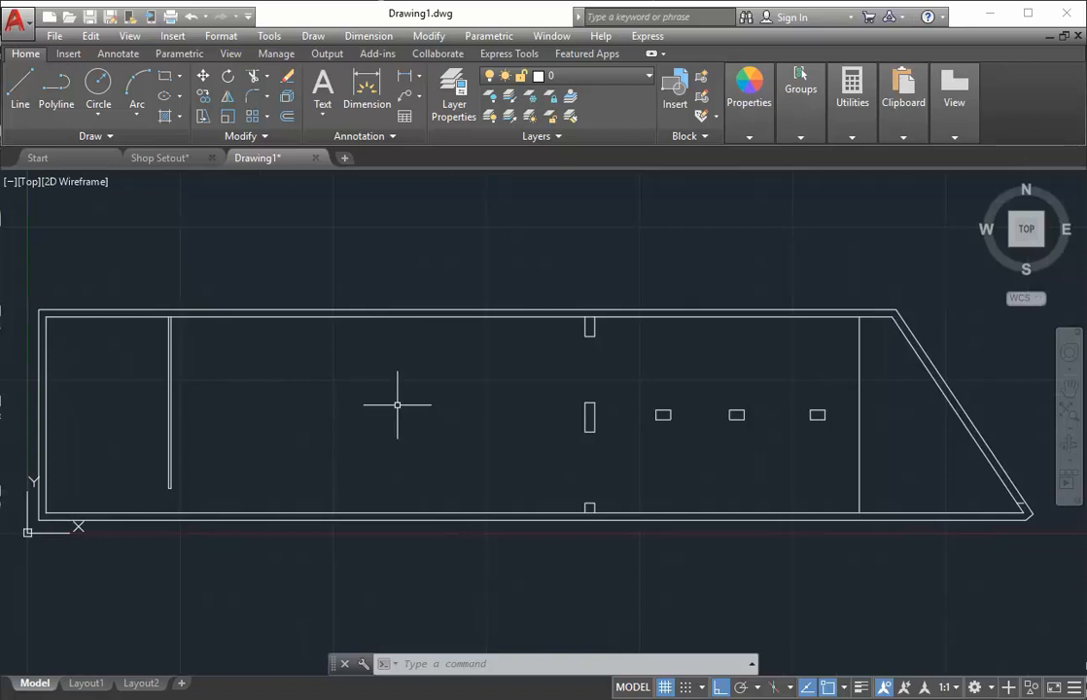
{"action": "middle_click_drag", "start_coordinate": [826, 515], "coordinate": [577, 531]}
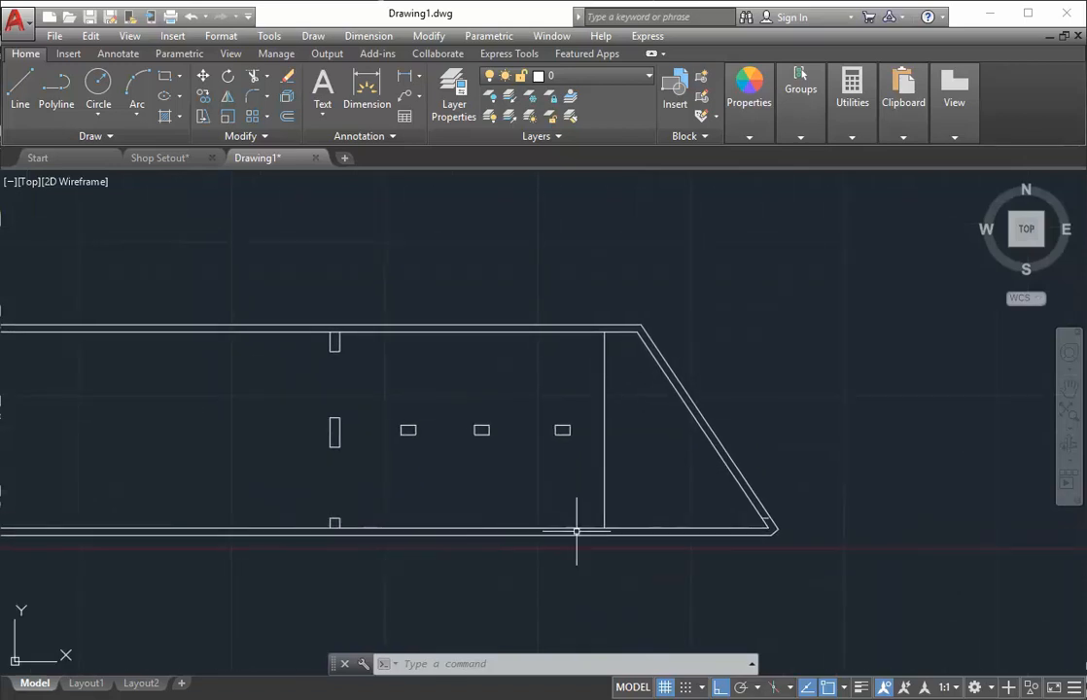
{"action": "scroll", "coordinate": [755, 524], "scroll_direction": "up", "scroll_amount": 8}
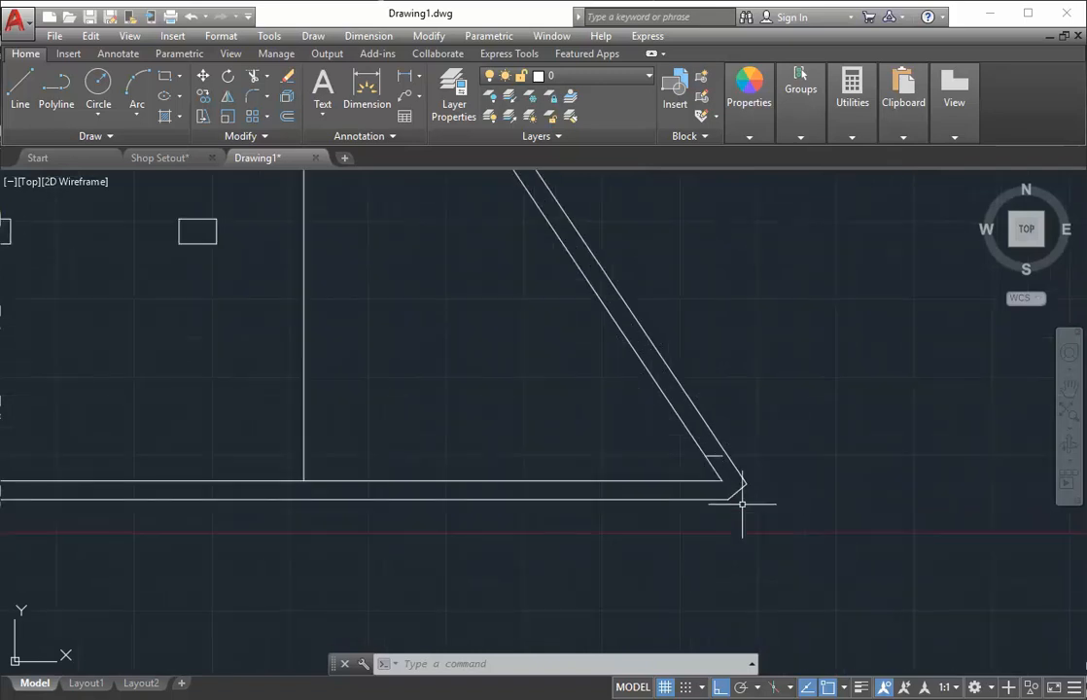
{"action": "left_click", "coordinate": [761, 473]}
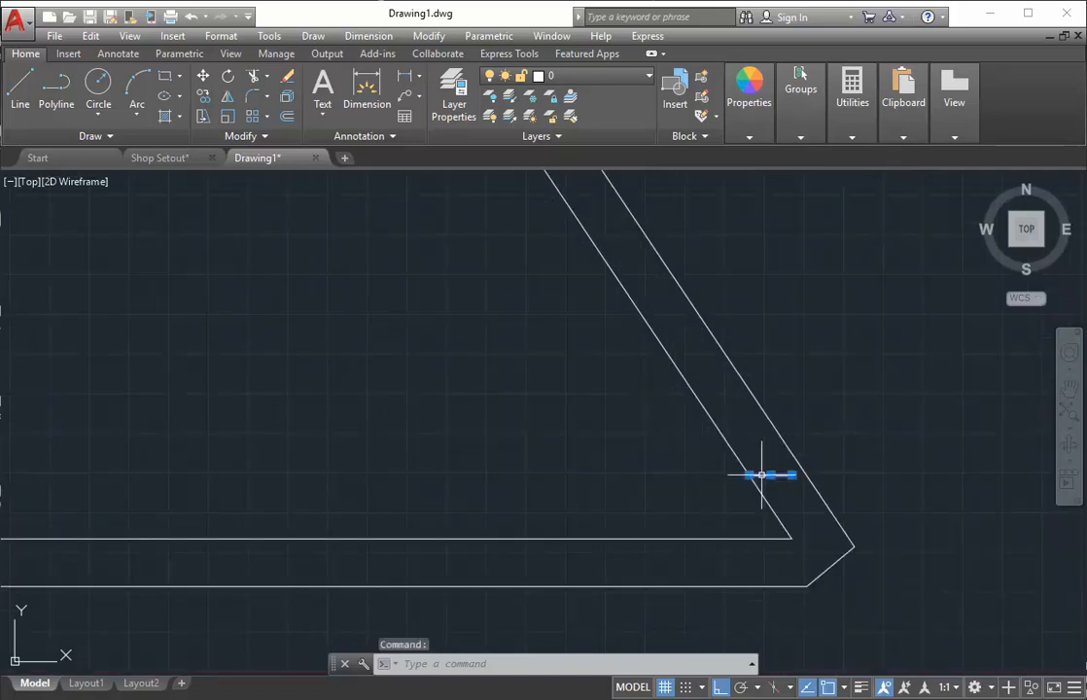
{"action": "key", "text": "Delete"}
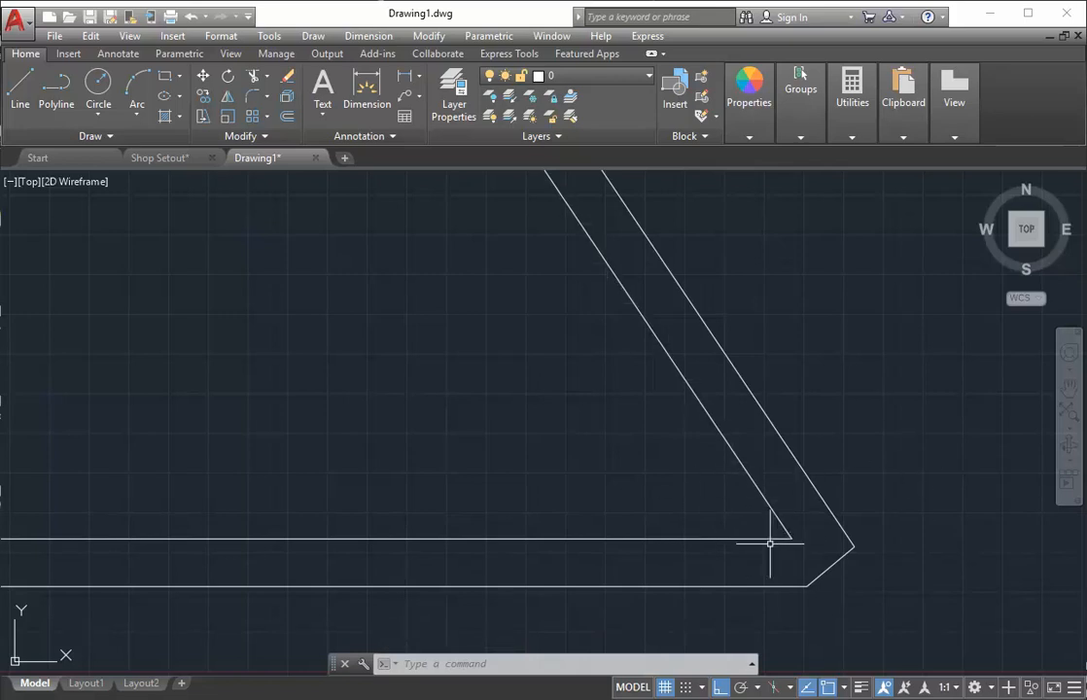
- Switch to the floor plan PDF in Acrobat Reader, examine the upper wall corner at the entry end, and return to AutoCAD
{"action": "scroll", "coordinate": [358, 418], "scroll_direction": "down", "scroll_amount": 1}
{"action": "middle_click_drag", "start_coordinate": [362, 422], "coordinate": [436, 481]}
{"action": "scroll", "coordinate": [434, 477], "scroll_direction": "down", "scroll_amount": 2}
{"action": "mouse_move", "coordinate": [413, 422]}
{"action": "middle_mouse_down"}
{"action": "mouse_move", "coordinate": [445, 491]}
{"action": "mouse_move", "coordinate": [508, 495]}
{"action": "middle_mouse_up"}
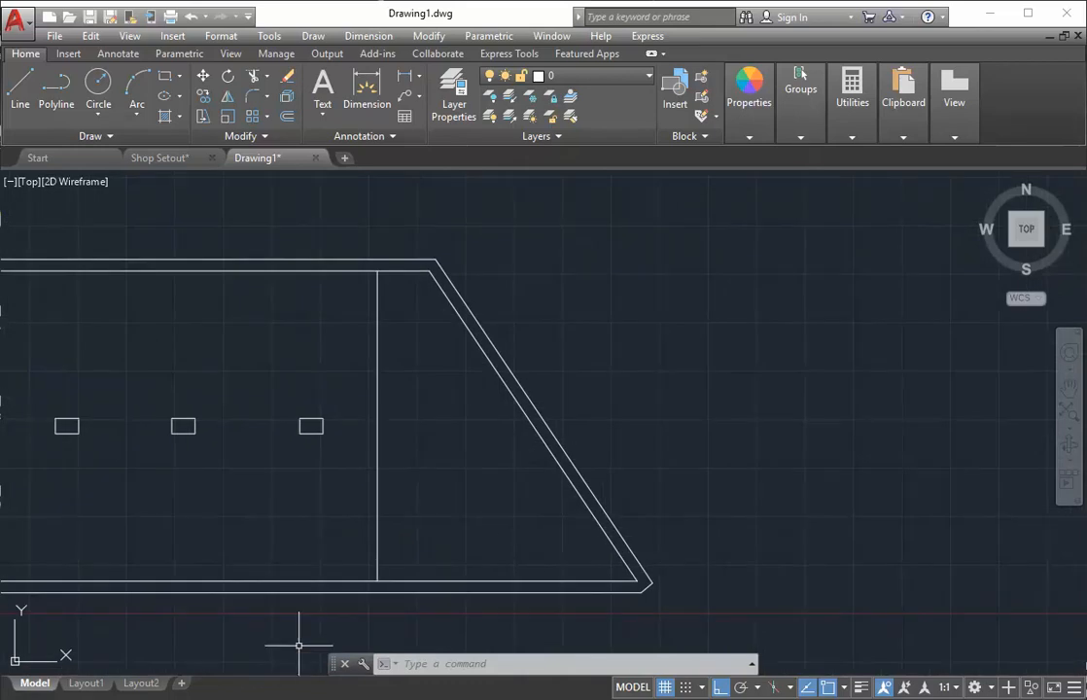
{"action": "key", "text": "alt+Tab"}
{"action": "key", "text": "alt+Tab"}
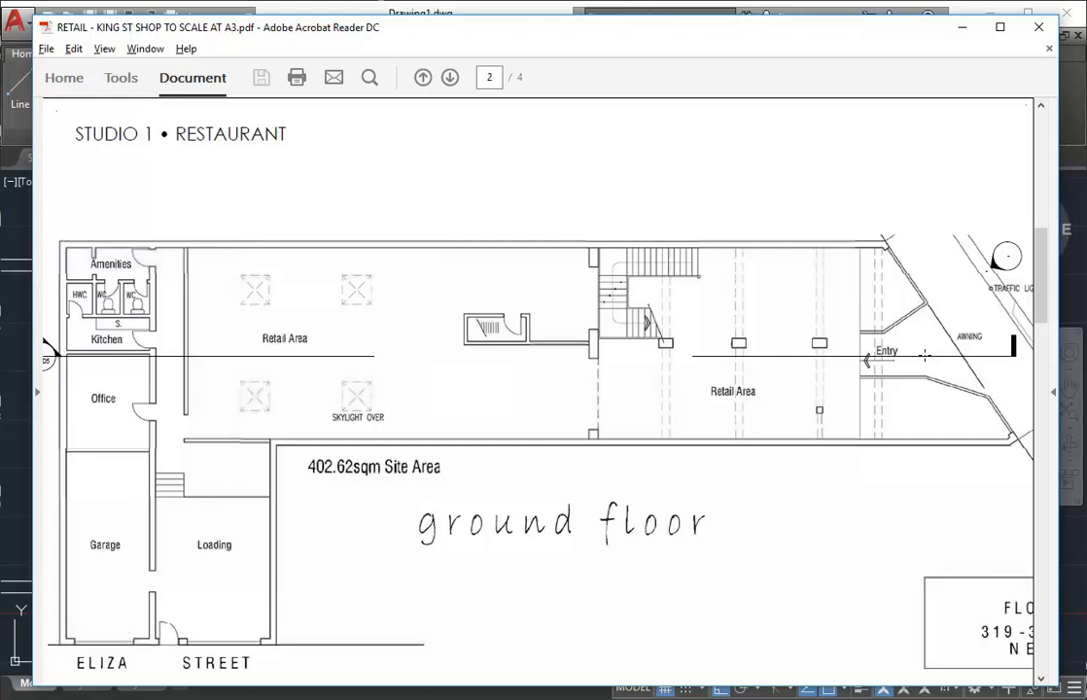
{"action": "key", "text": "alt+Tab"}
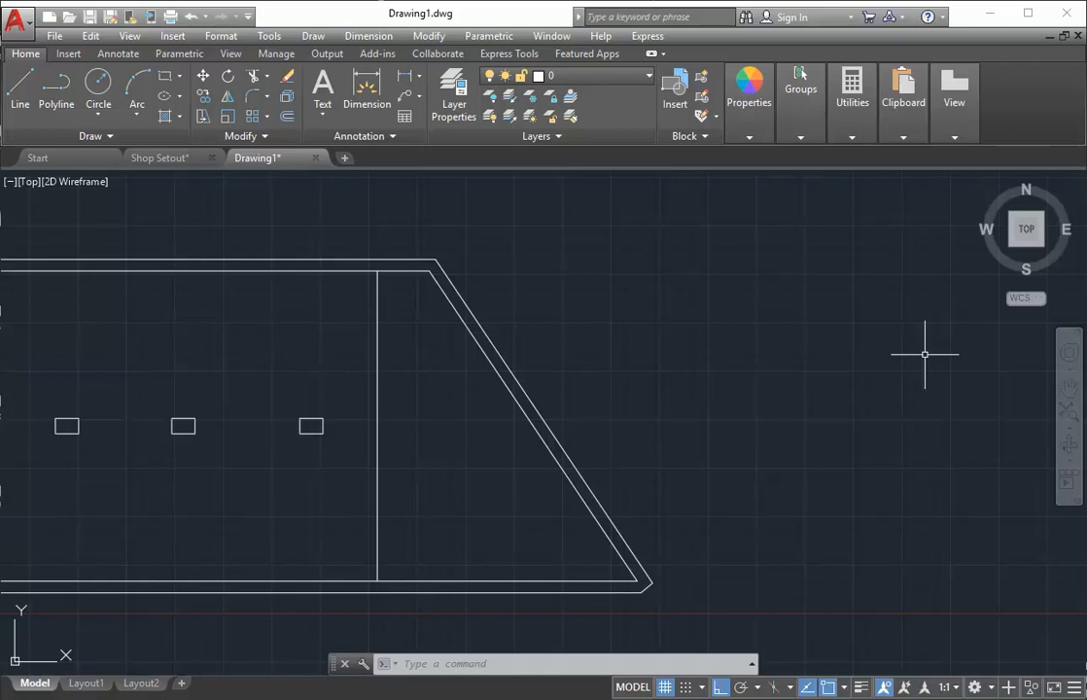
{"action": "key", "text": "alt+Tab"}
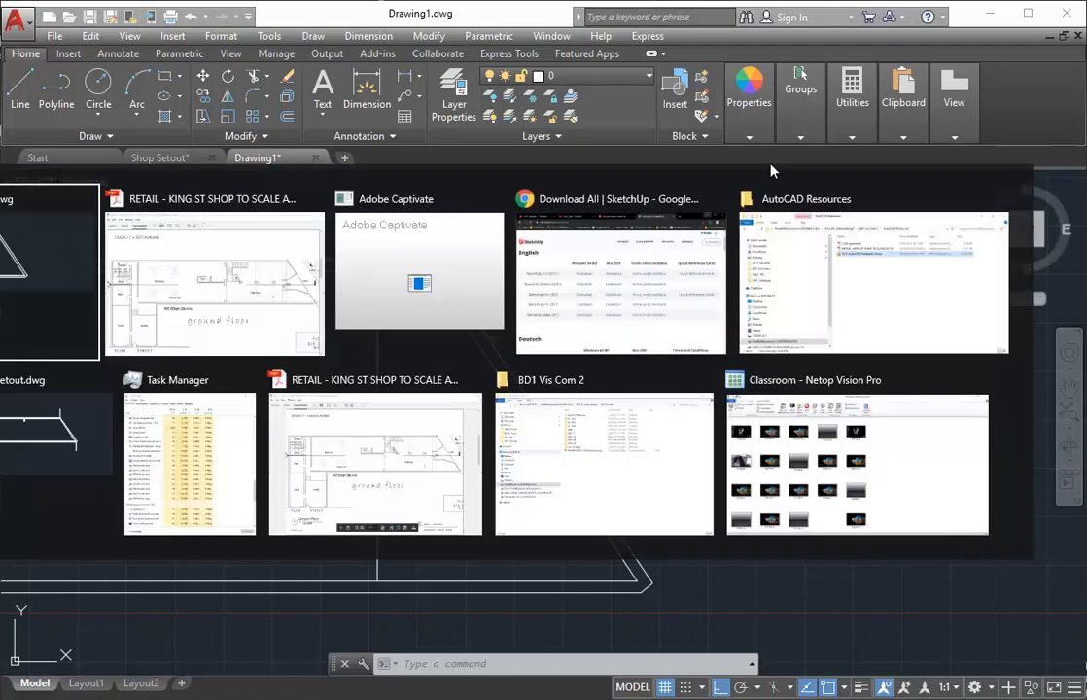
{"action": "key", "text": "alt+Tab"}
{"action": "scroll", "coordinate": [877, 260], "scroll_direction": "up", "scroll_amount": 3, "text": "ctrl"}
{"action": "scroll", "coordinate": [878, 259], "scroll_direction": "up", "scroll_amount": 2, "text": "ctrl"}
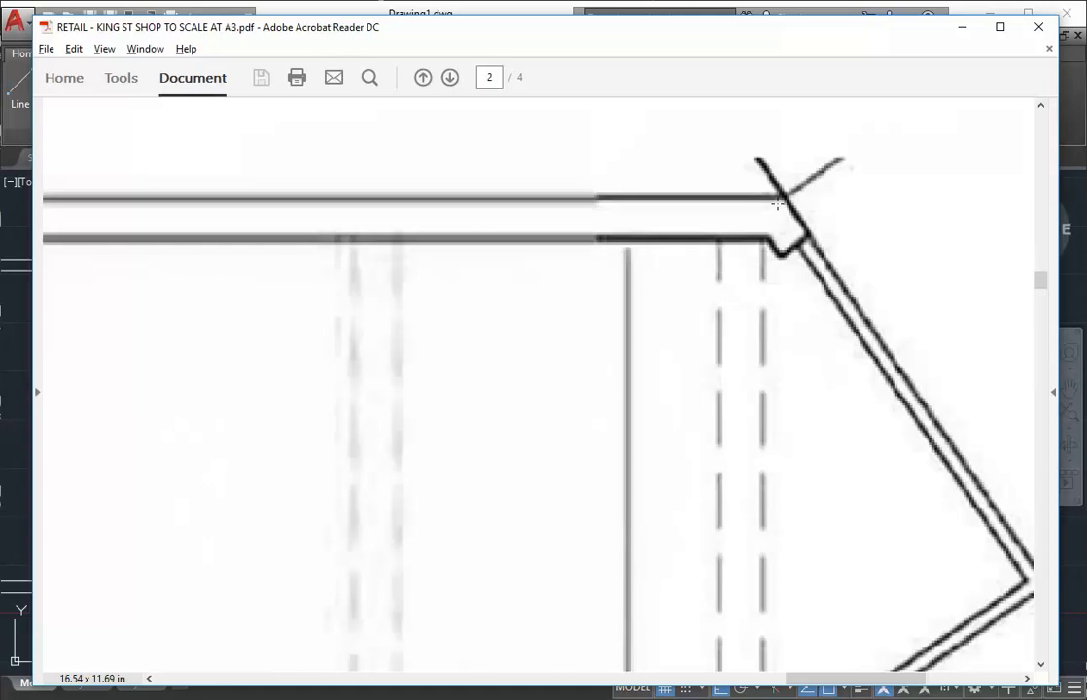
{"action": "key", "text": "alt+Tab"}
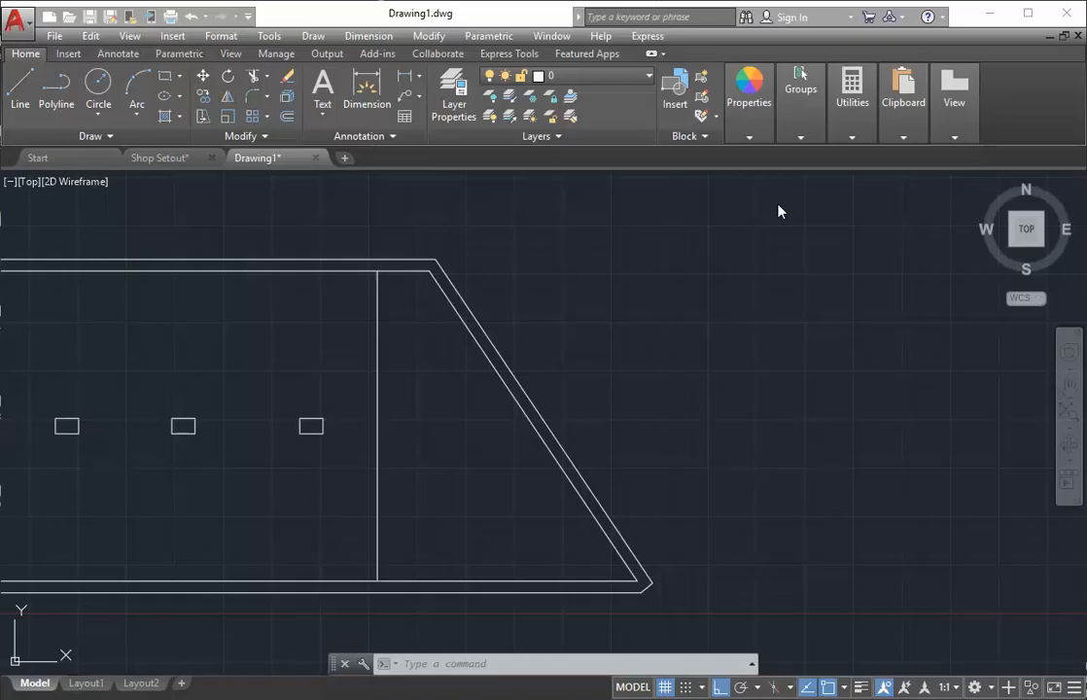
- With Ortho off, draw a line about 1169 long from a free point outside the upper wall corner, perpendicular to the angled wall's outer line
{"action": "scroll", "coordinate": [422, 218], "scroll_direction": "up", "scroll_amount": 4}
{"action": "scroll", "coordinate": [396, 283], "scroll_direction": "up", "scroll_amount": 4}
{"action": "middle_click_drag", "start_coordinate": [396, 283], "coordinate": [342, 250]}
{"action": "scroll", "coordinate": [391, 415], "scroll_direction": "down", "scroll_amount": 2}
{"action": "middle_click_drag", "start_coordinate": [416, 409], "coordinate": [425, 382]}
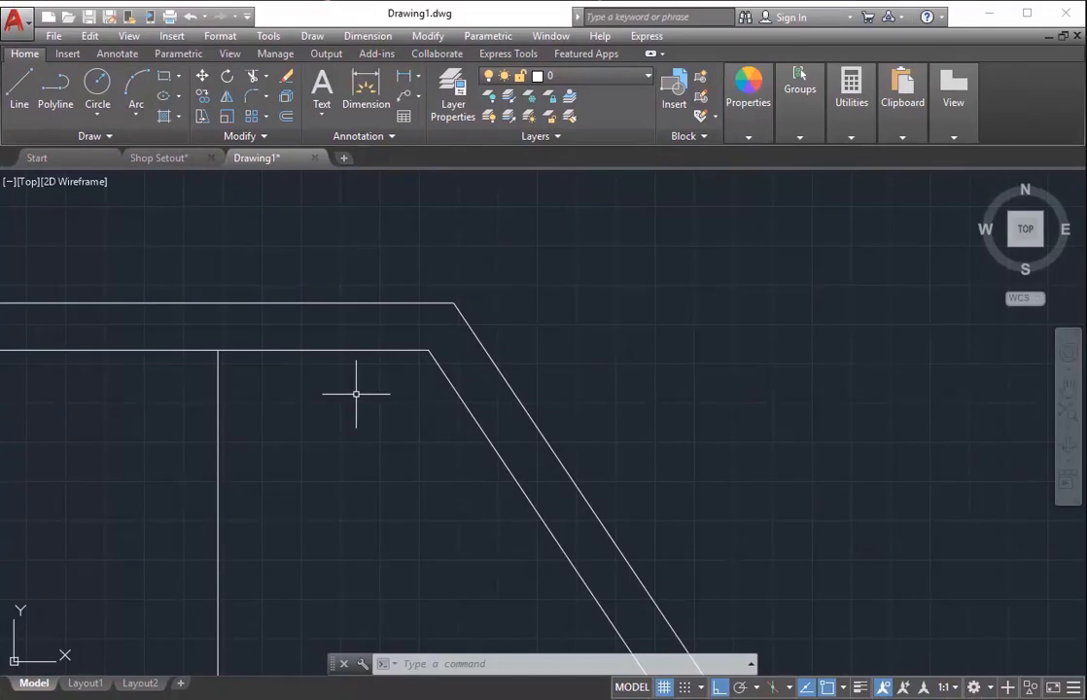
{"action": "left_click", "coordinate": [19, 86]}
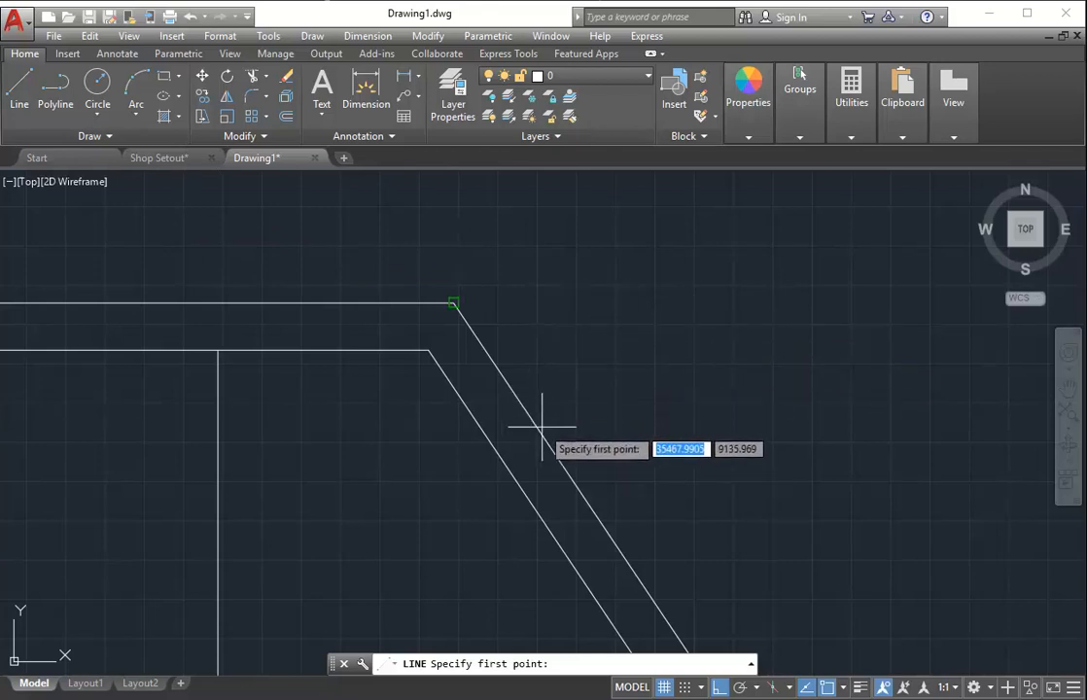
{"action": "left_click", "coordinate": [690, 323]}
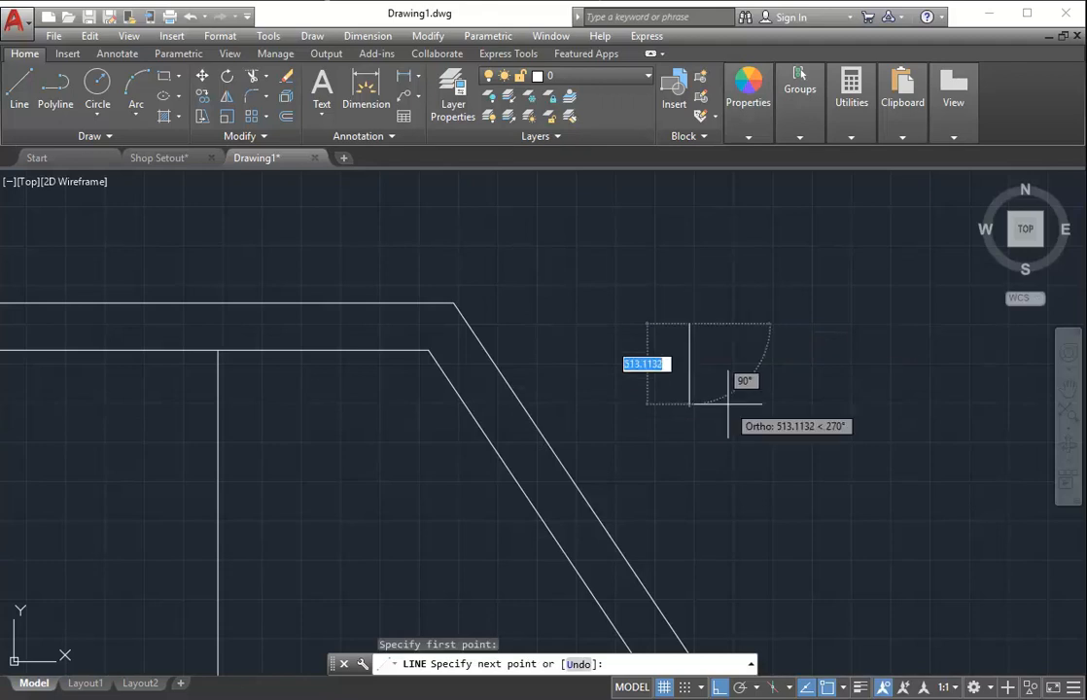
{"action": "left_click", "coordinate": [719, 688]}
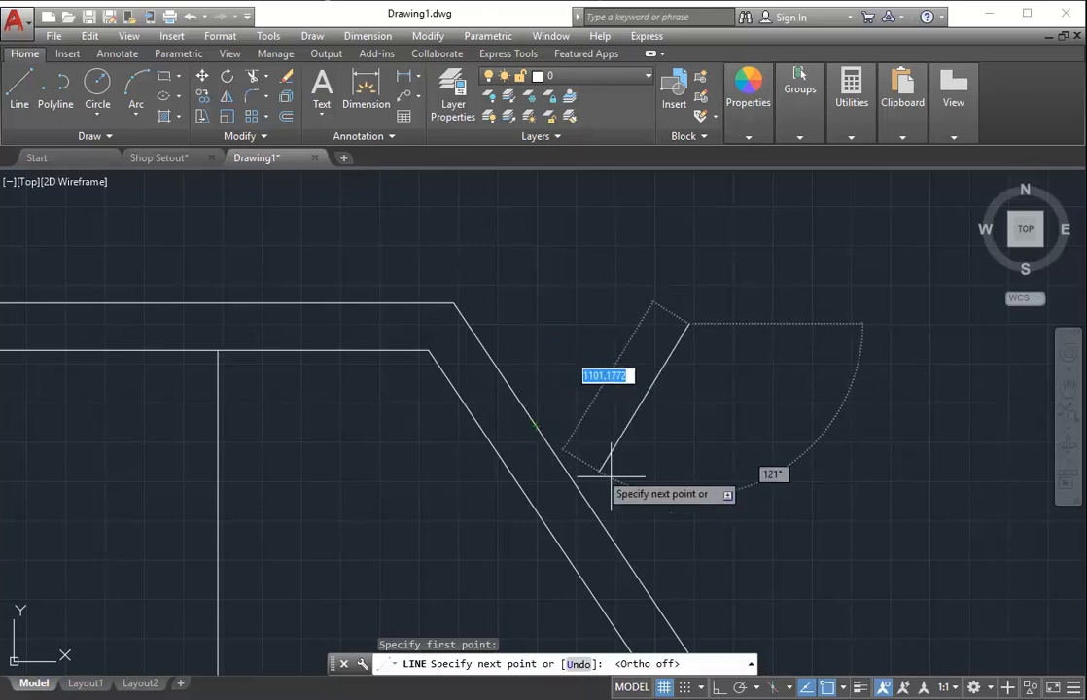
{"action": "left_click", "coordinate": [843, 688]}
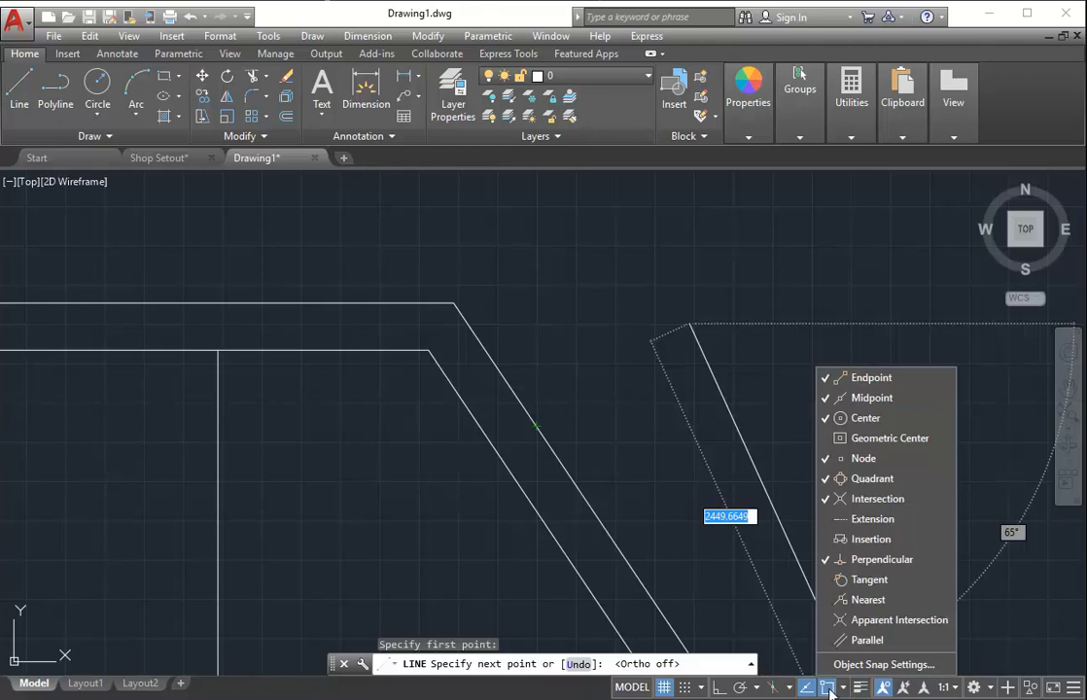
{"action": "left_click", "coordinate": [822, 562]}
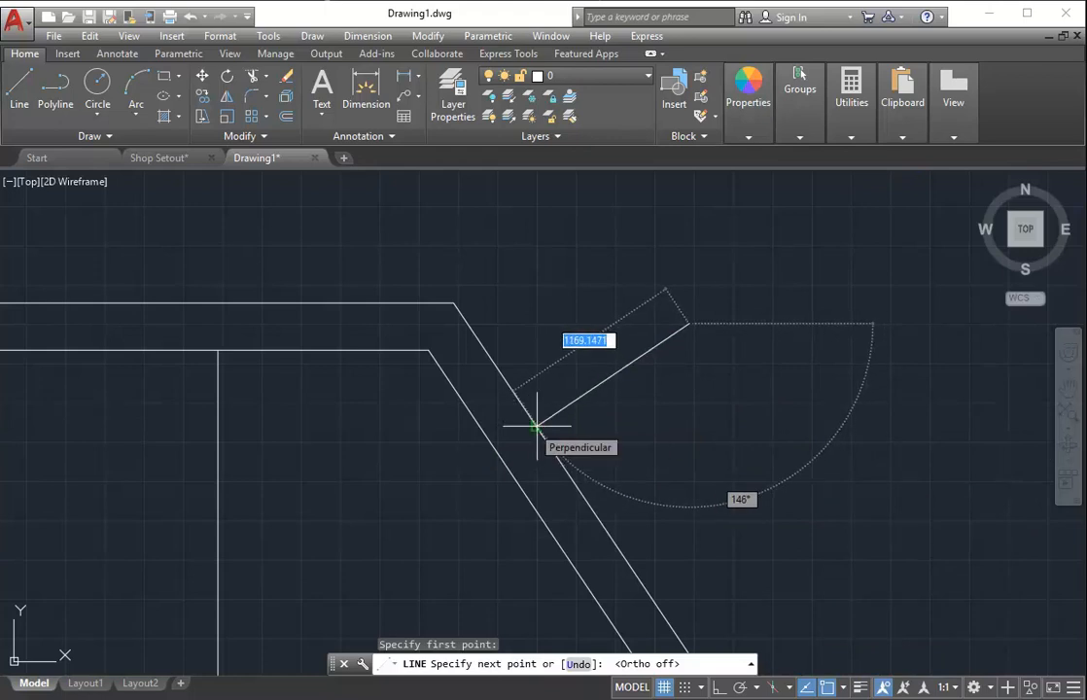
{"action": "left_click", "coordinate": [535, 426]}
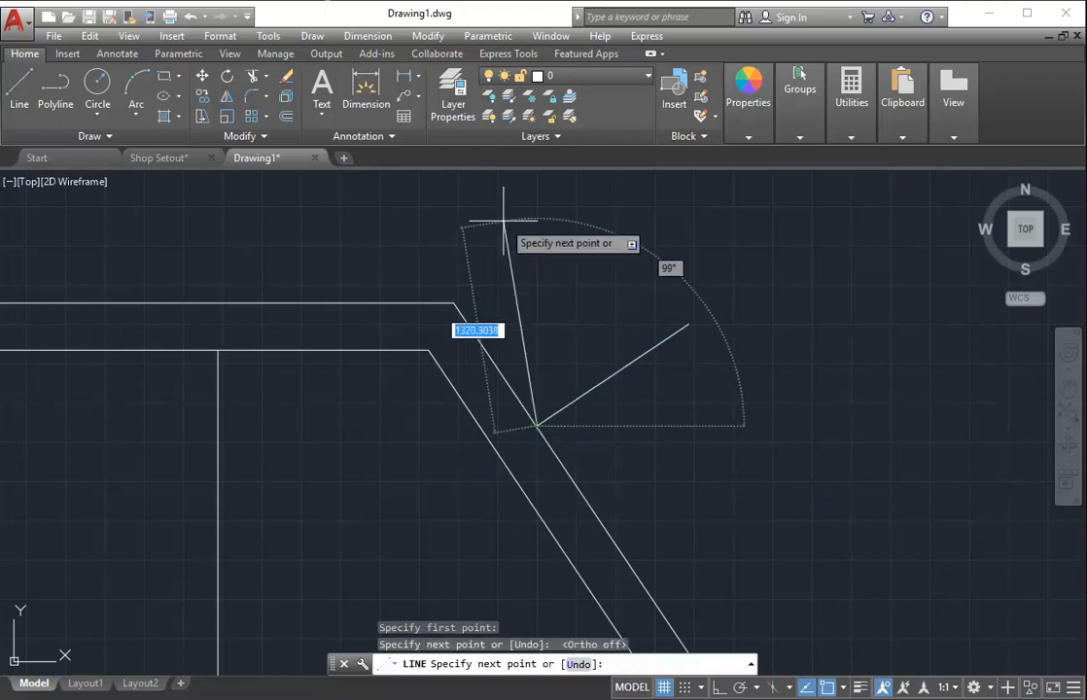
{"action": "right_click", "coordinate": [556, 228]}
{"action": "left_click", "coordinate": [576, 239]}
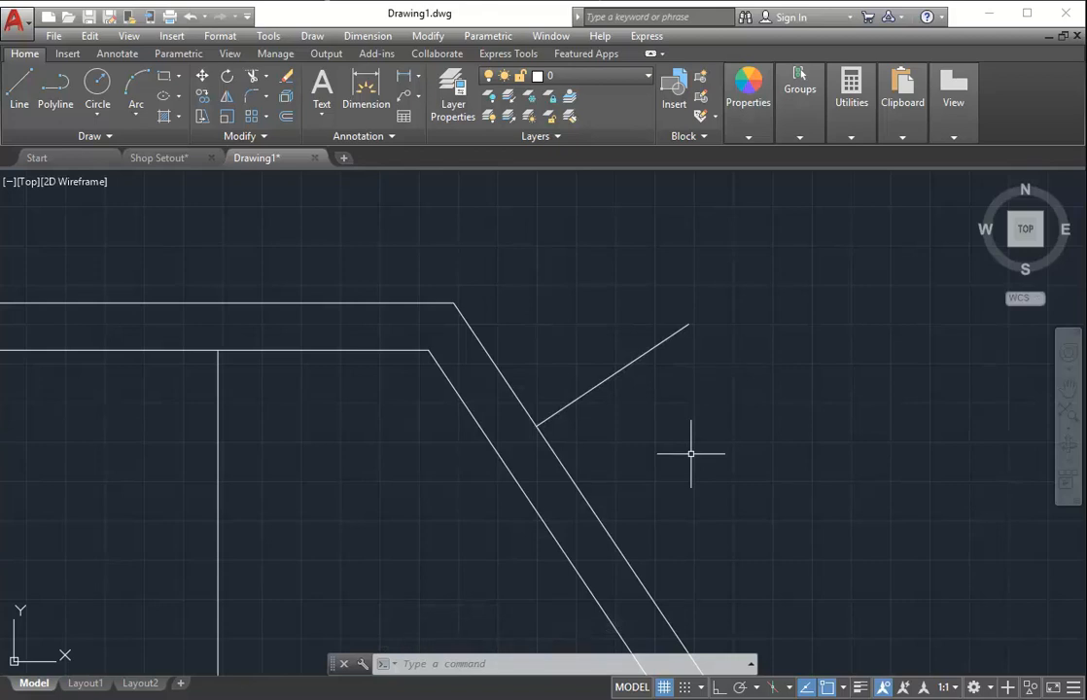
- Move the perpendicular line by its wall-side endpoint onto the outer upper corner of the angled wall
{"action": "left_click", "coordinate": [560, 406]}
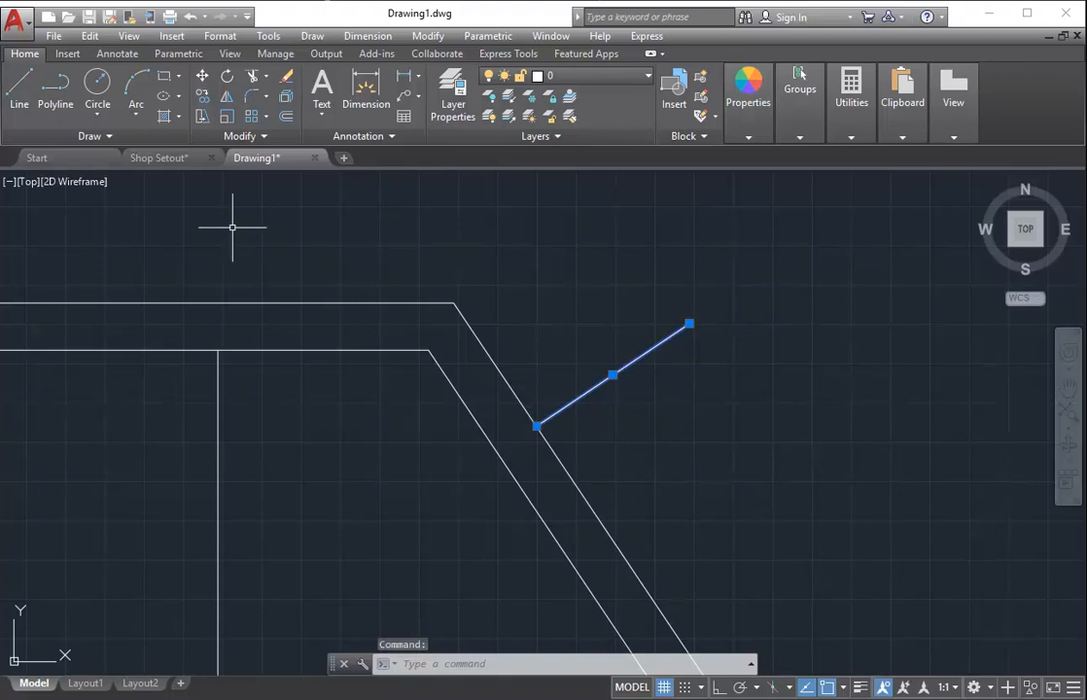
{"action": "left_click", "coordinate": [202, 80]}
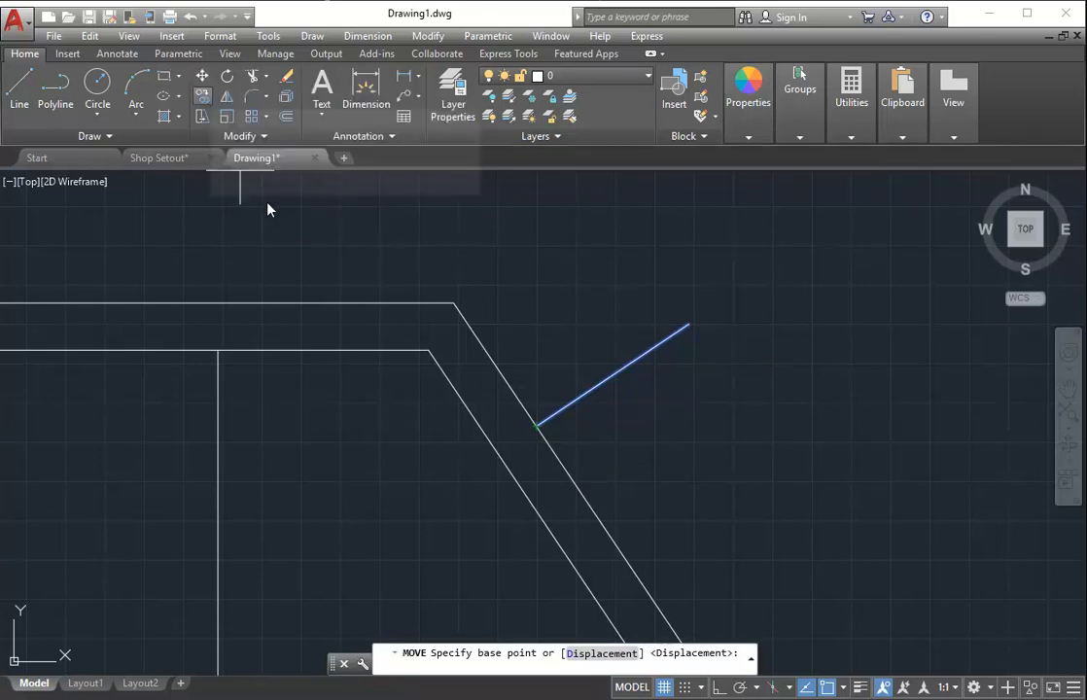
{"action": "left_click", "coordinate": [537, 426]}
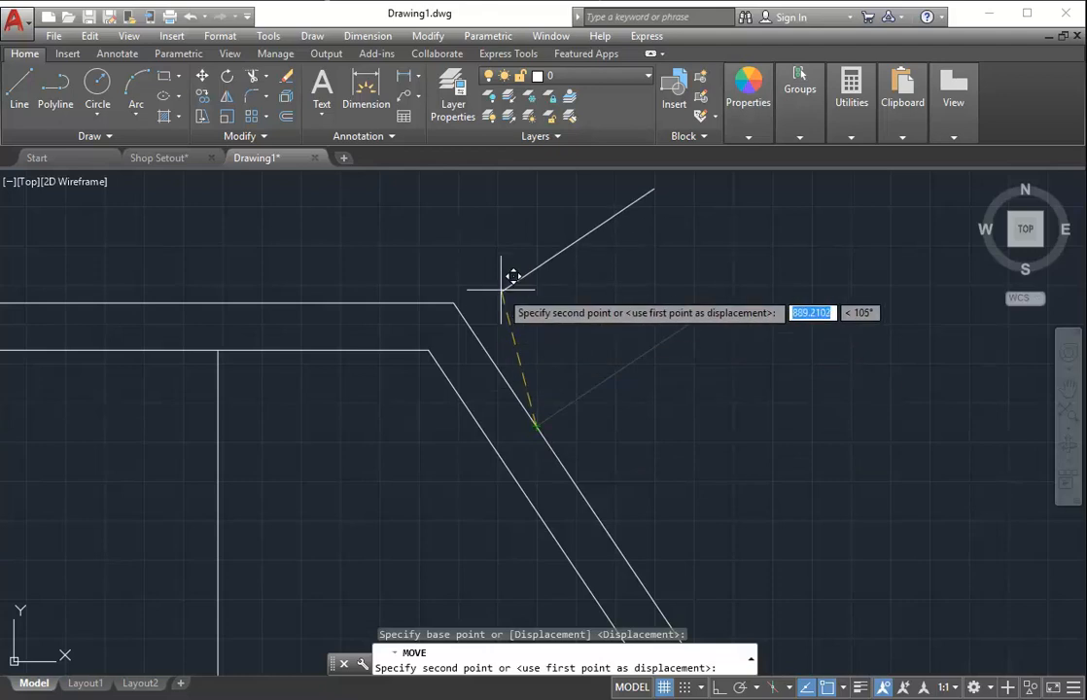
{"action": "left_click", "coordinate": [454, 304]}
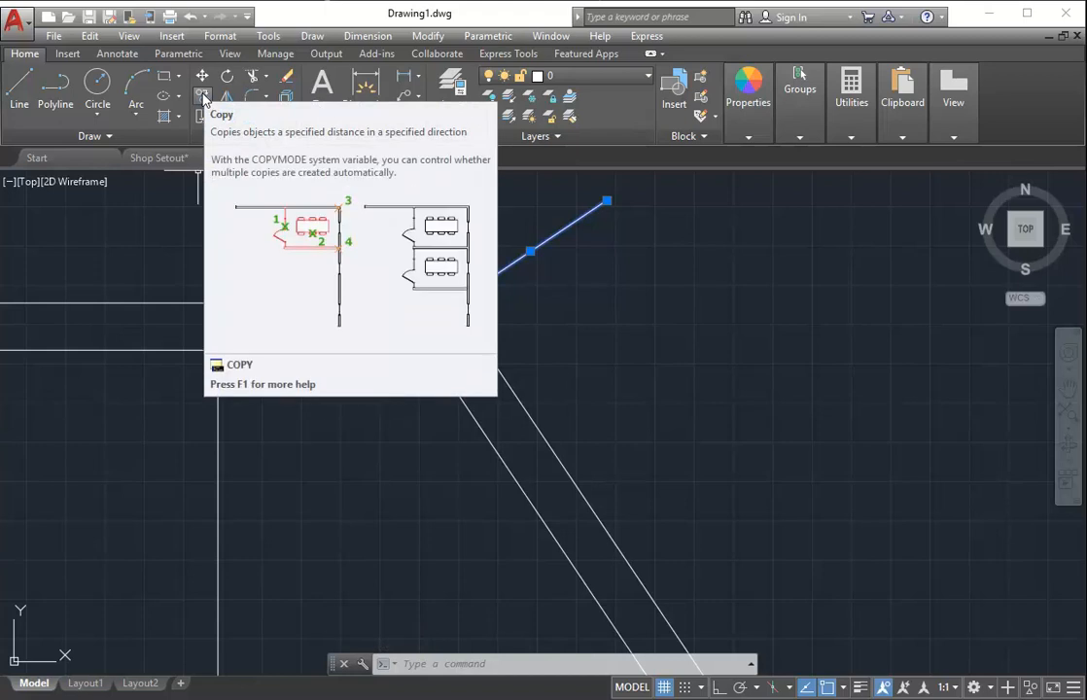
- Copy the perpendicular line from the outer upper corner to the lower end of the angled wall's outer line
{"action": "left_click", "coordinate": [203, 96]}
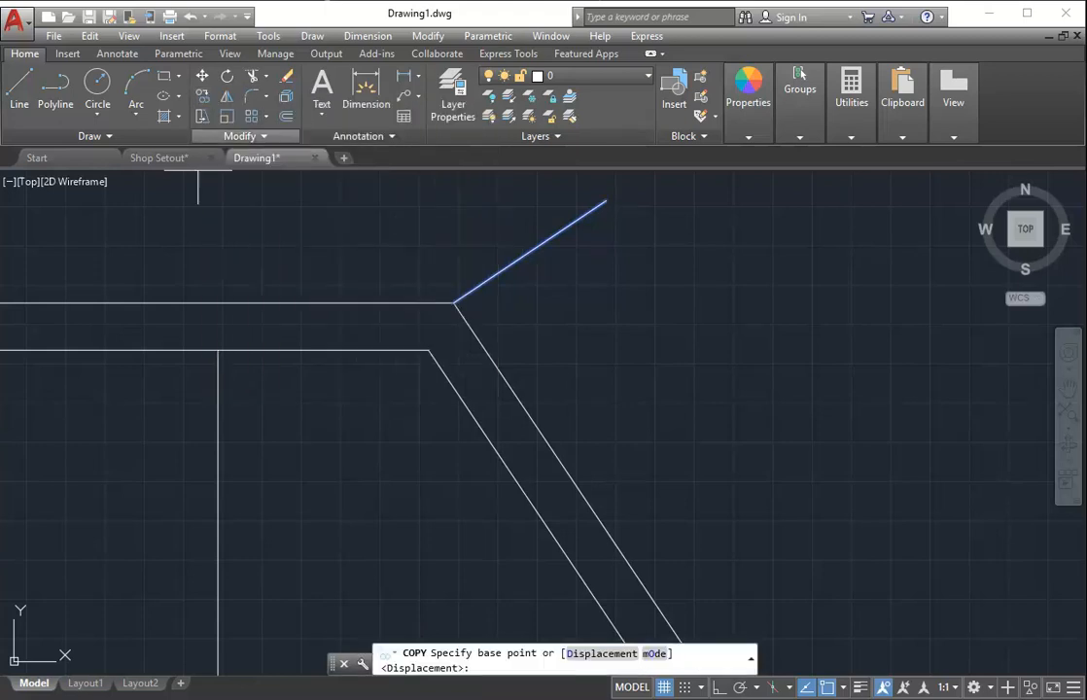
{"action": "left_click", "coordinate": [454, 303]}
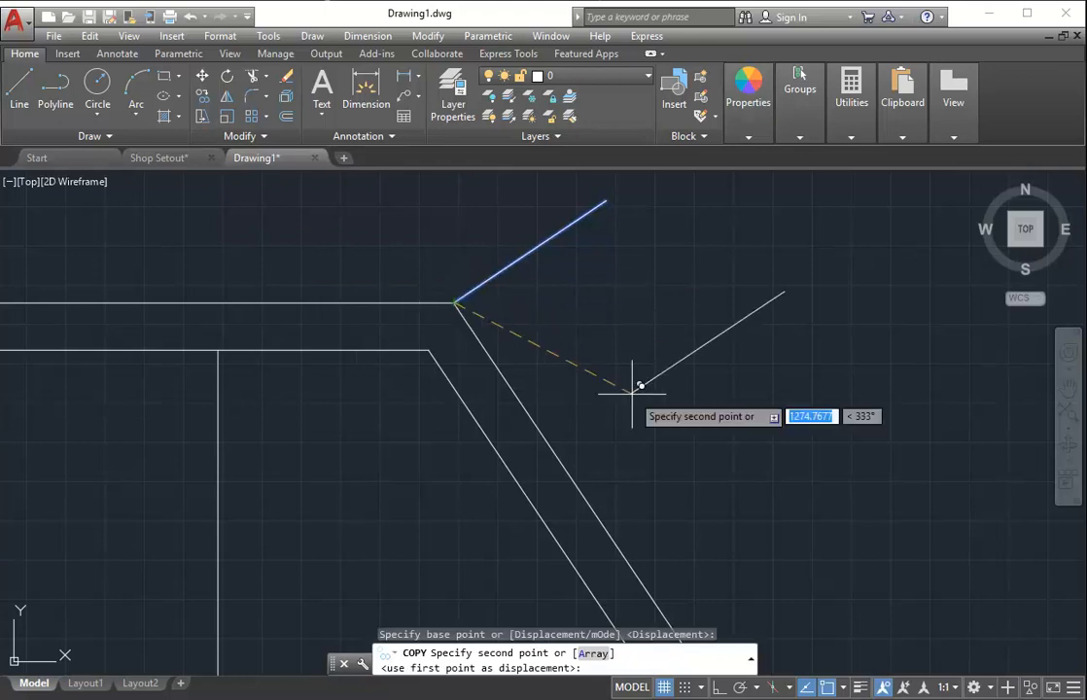
{"action": "scroll", "coordinate": [340, 237], "scroll_direction": "down", "scroll_amount": 10}
{"action": "scroll", "coordinate": [439, 329], "scroll_direction": "up", "scroll_amount": 6}
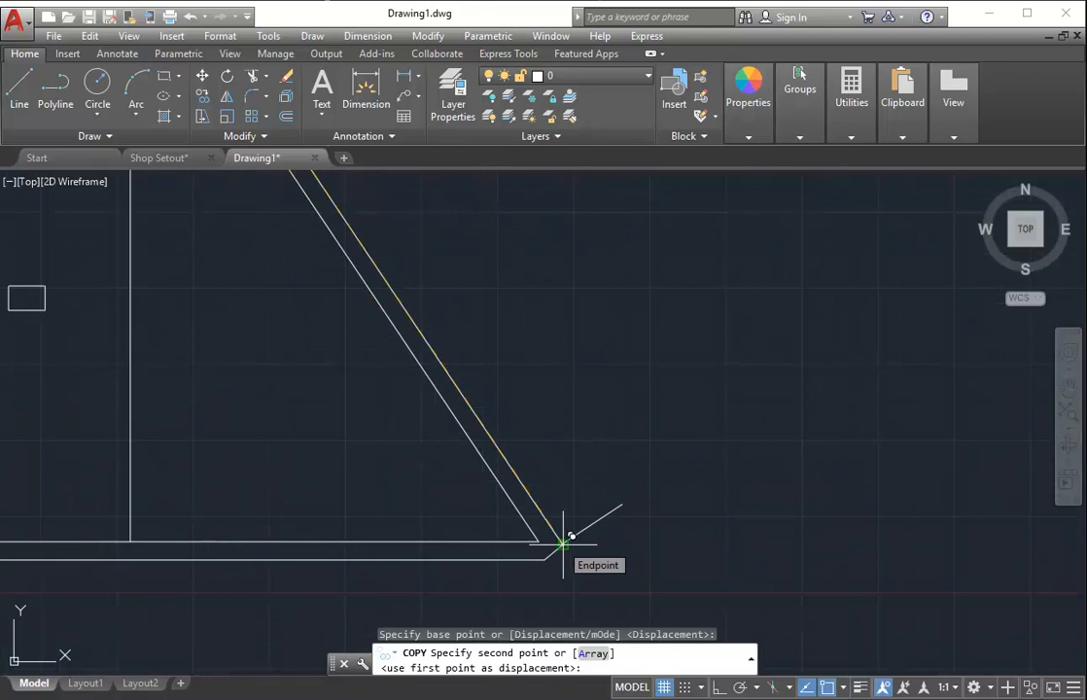
{"action": "right_click", "coordinate": [521, 409]}
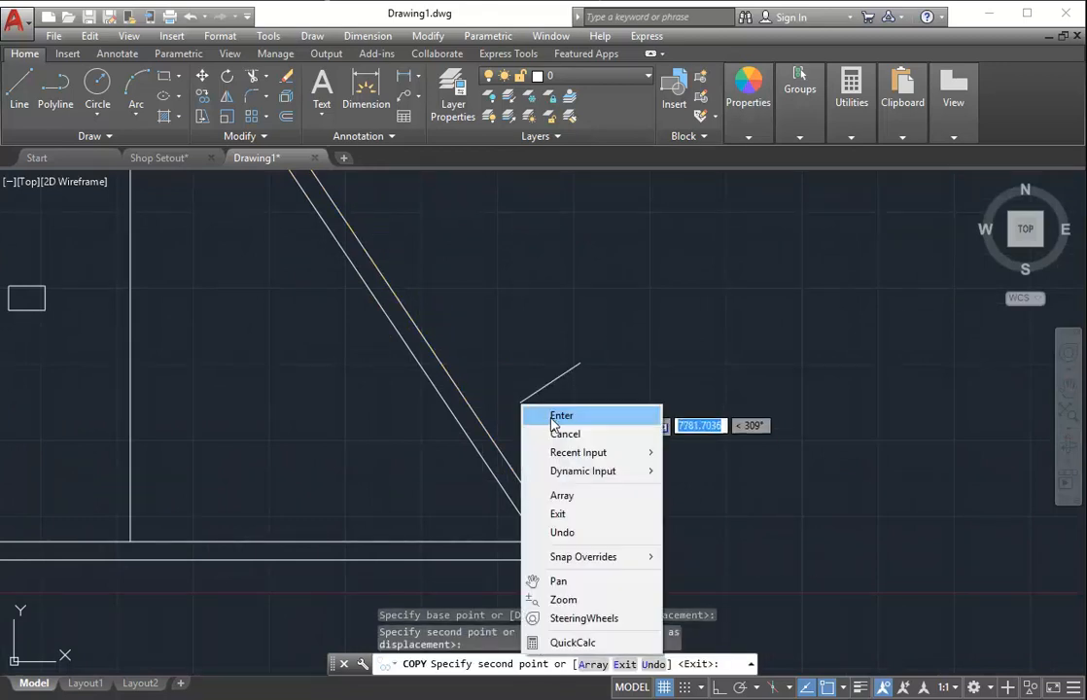
{"action": "left_click", "coordinate": [543, 431]}
- Switch to the floor plan PDF in Acrobat Reader, examine the short return at the angled wall's upper corner, and return to AutoCAD
{"action": "scroll", "coordinate": [523, 373], "scroll_direction": "down", "scroll_amount": 2}
{"action": "mouse_move", "coordinate": [523, 373]}
{"action": "middle_mouse_down"}
{"action": "mouse_move", "coordinate": [538, 471]}
{"action": "mouse_move", "coordinate": [545, 458]}
{"action": "middle_mouse_up"}
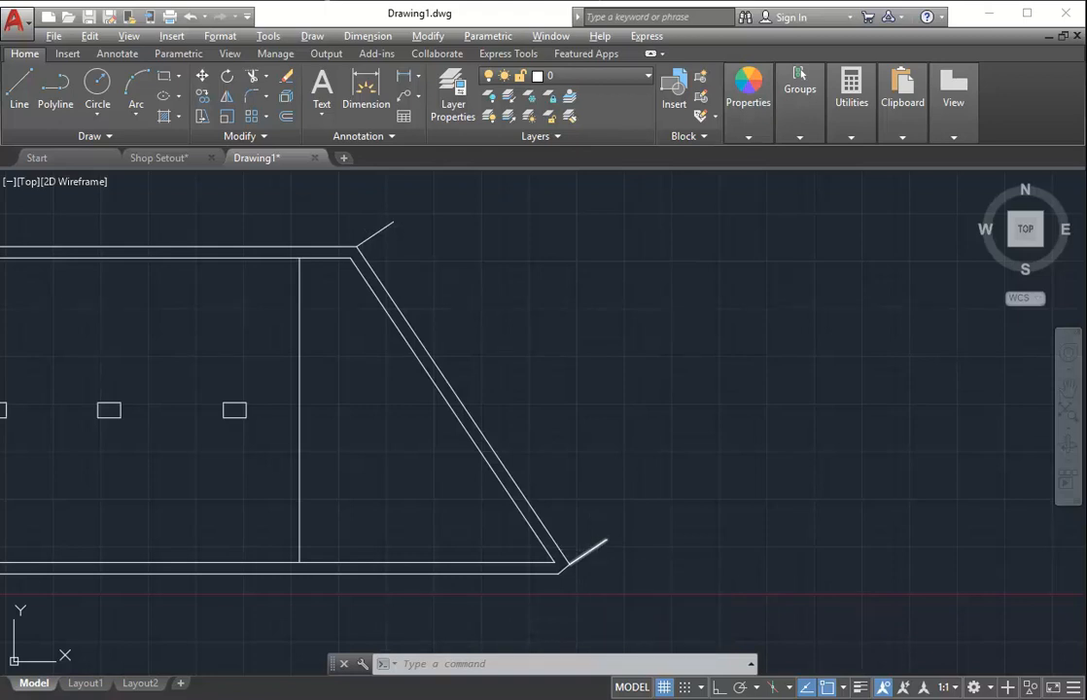
{"action": "key", "text": "alt+Tab"}
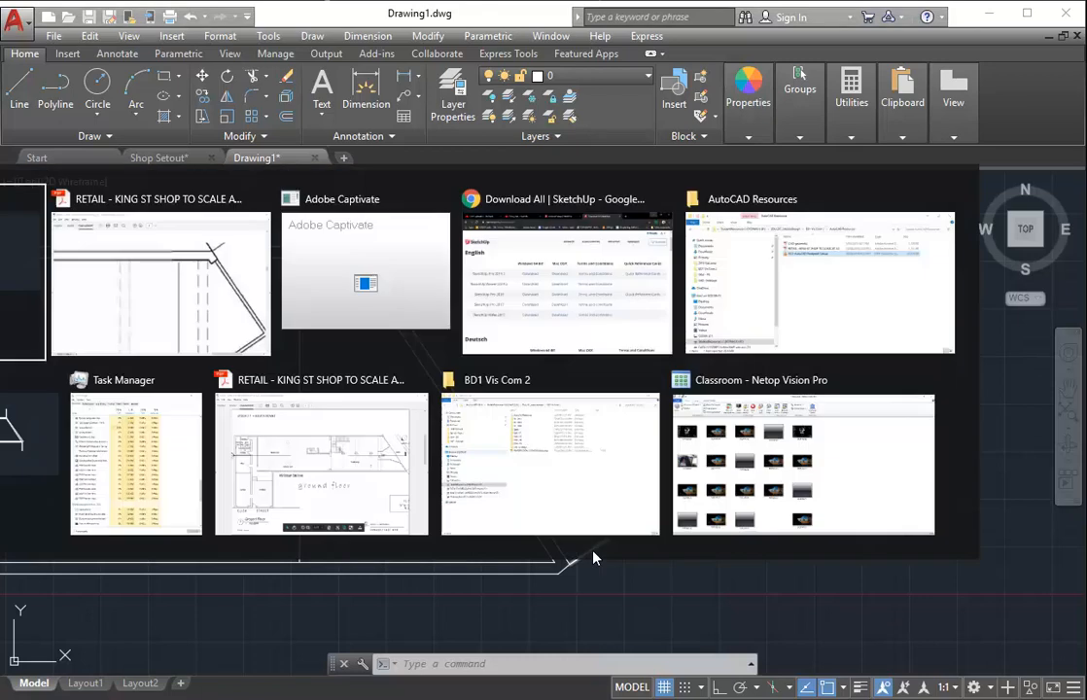
{"action": "left_click", "coordinate": [116, 283]}
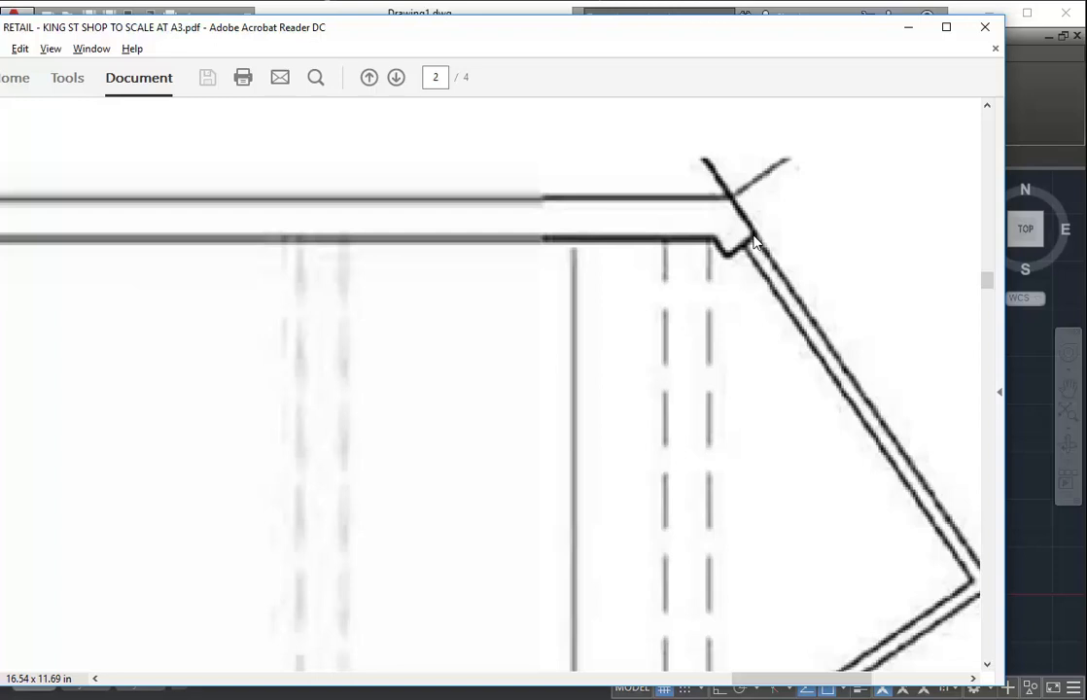
{"action": "key", "text": "alt+Tab"}
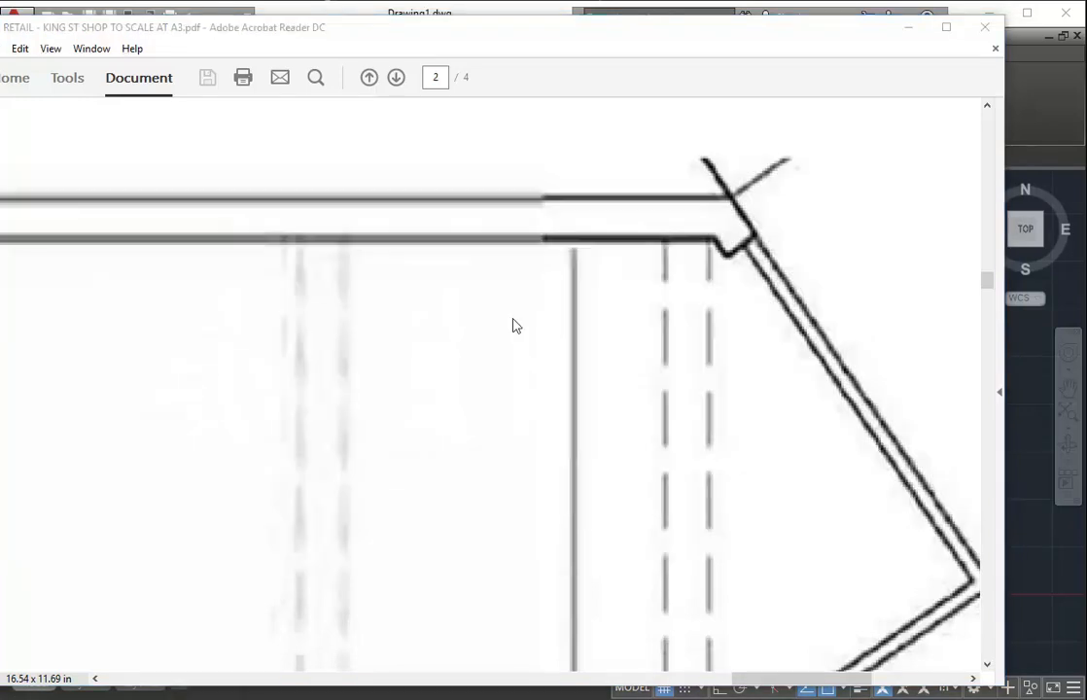
- Offset the upper perpendicular line by 350 down along the angled wall
{"action": "scroll", "coordinate": [323, 221], "scroll_direction": "up", "scroll_amount": 8}
{"action": "middle_click_drag", "start_coordinate": [321, 254], "coordinate": [305, 248]}
{"action": "middle_click_drag", "start_coordinate": [512, 415], "coordinate": [394, 313]}
{"action": "scroll", "coordinate": [394, 312], "scroll_direction": "down", "scroll_amount": 2}
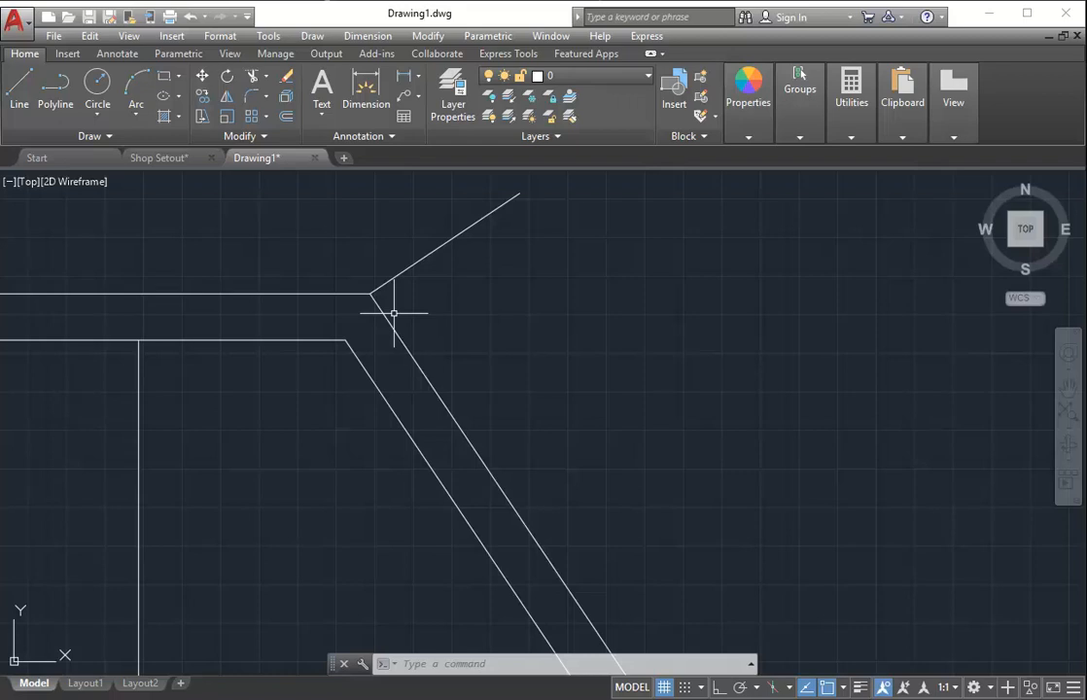
{"action": "left_click", "coordinate": [286, 115]}
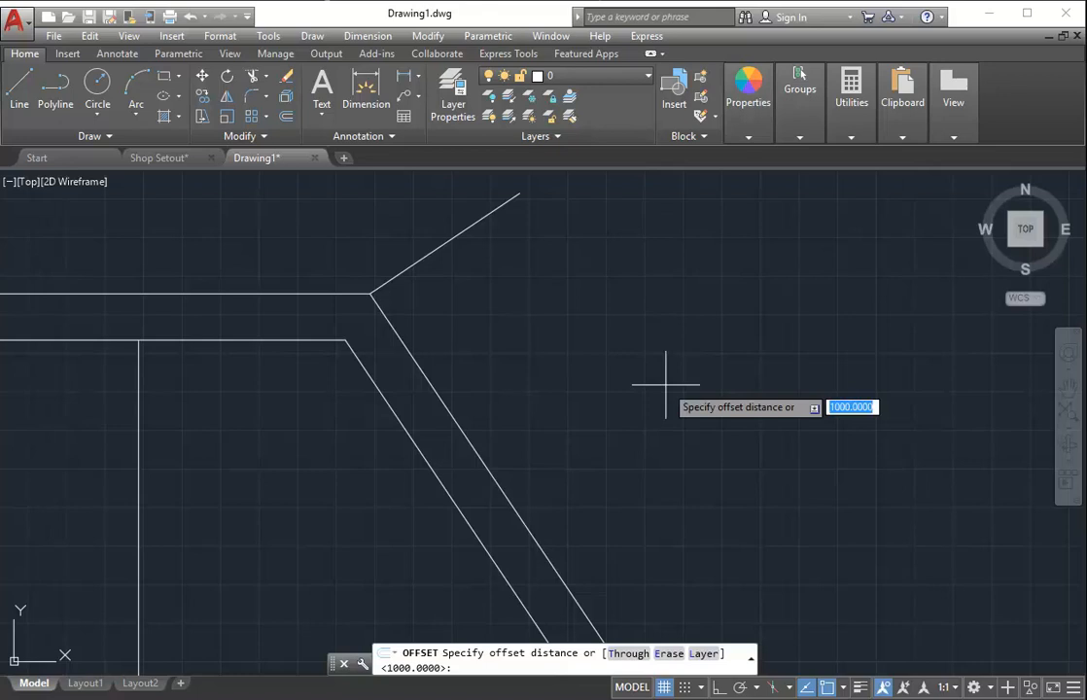
{"action": "type", "text": "3"}
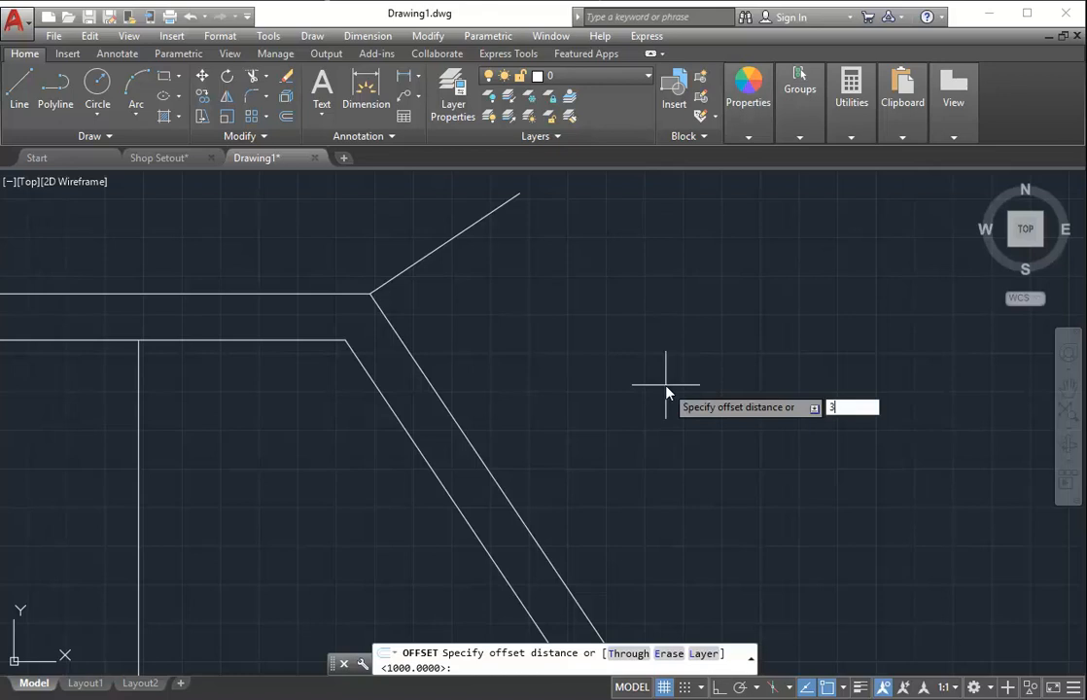
{"action": "type", "text": "50"}
{"action": "key", "text": "Return"}
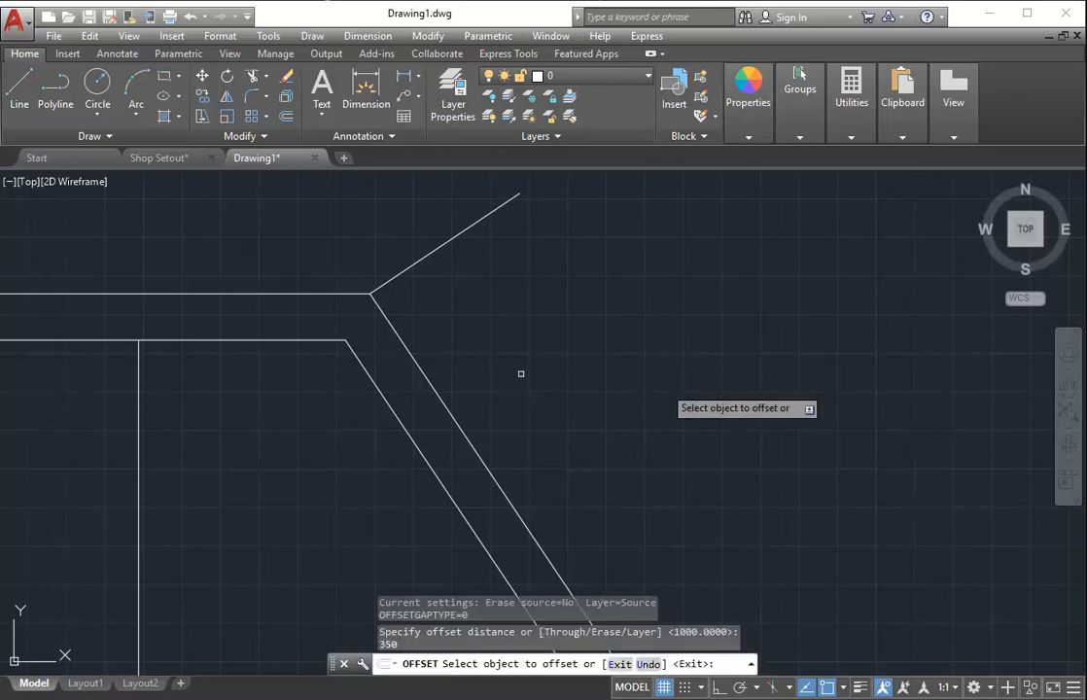
{"action": "left_click", "coordinate": [407, 268]}
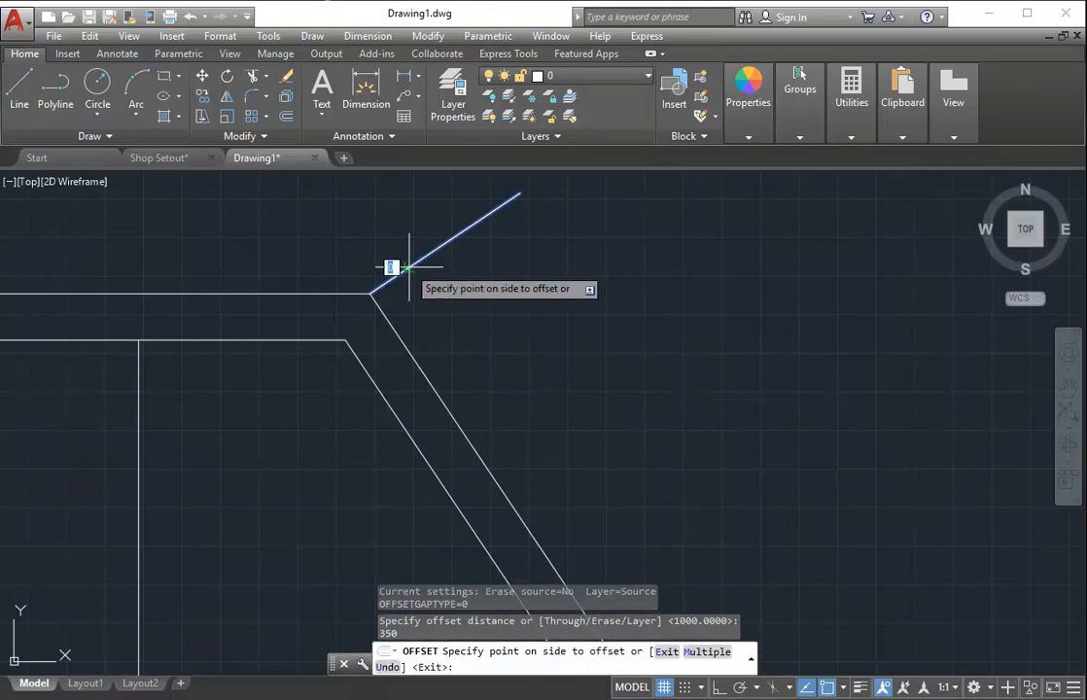
{"action": "left_click", "coordinate": [654, 420]}
- Offset the lower perpendicular line by the same 350 distance up along the angled wall and finish the Offset command
{"action": "scroll", "coordinate": [655, 420], "scroll_direction": "down", "scroll_amount": 3}
{"action": "scroll", "coordinate": [357, 273], "scroll_direction": "down", "scroll_amount": 3}
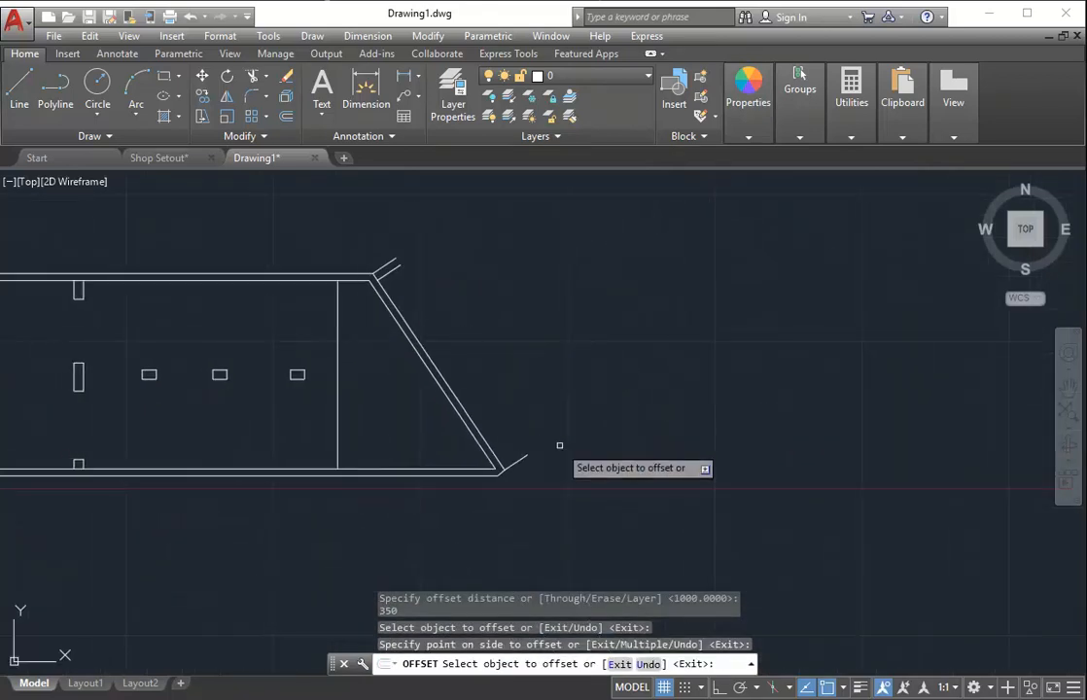
{"action": "left_click", "coordinate": [513, 463]}
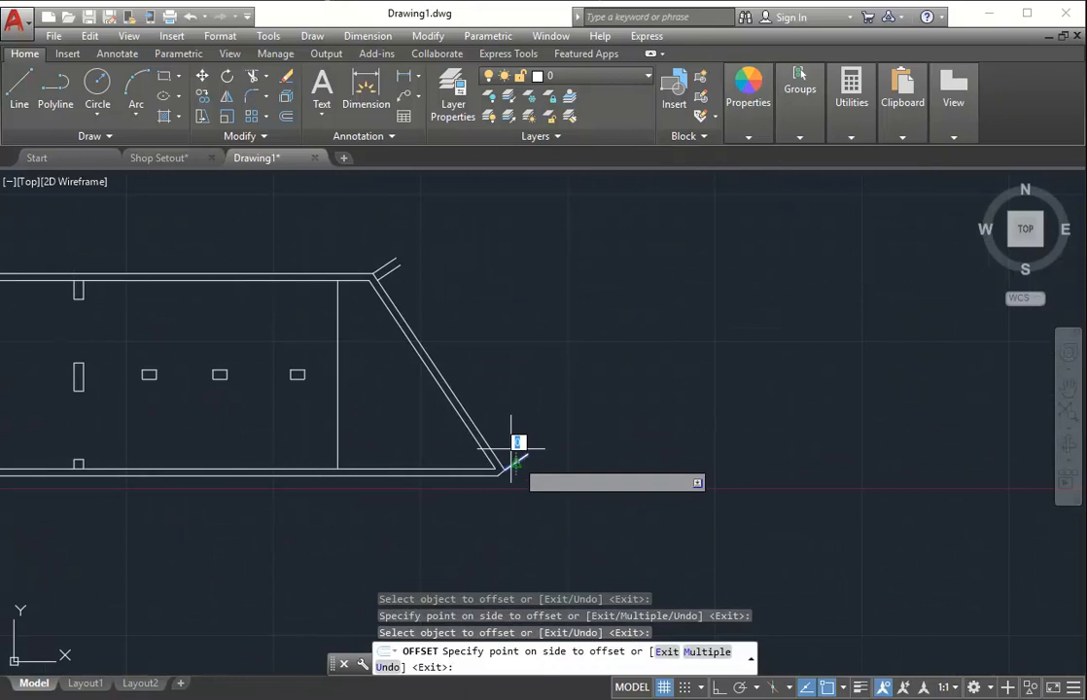
{"action": "left_click", "coordinate": [491, 396]}
{"action": "right_click", "coordinate": [465, 355]}
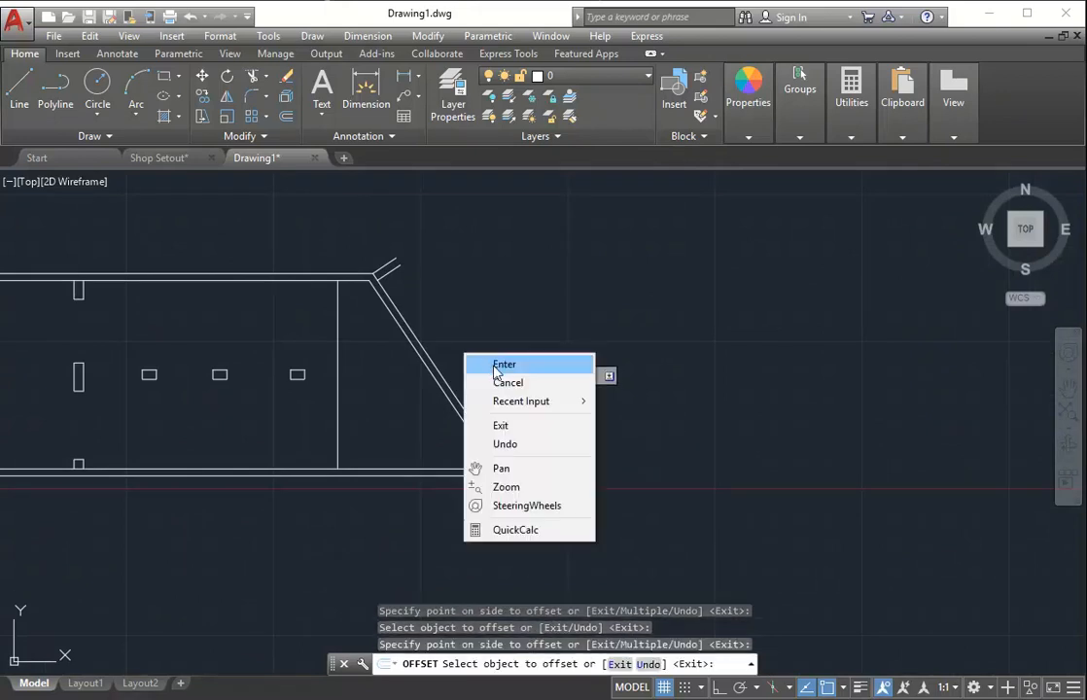
{"action": "left_click", "coordinate": [470, 363]}
- Extend the two offset perpendicular lines at the upper and lower corners to the angled wall's inner line using Trim
{"action": "scroll", "coordinate": [447, 391], "scroll_direction": "up", "scroll_amount": 2}
{"action": "middle_click_drag", "start_coordinate": [448, 391], "coordinate": [467, 415]}
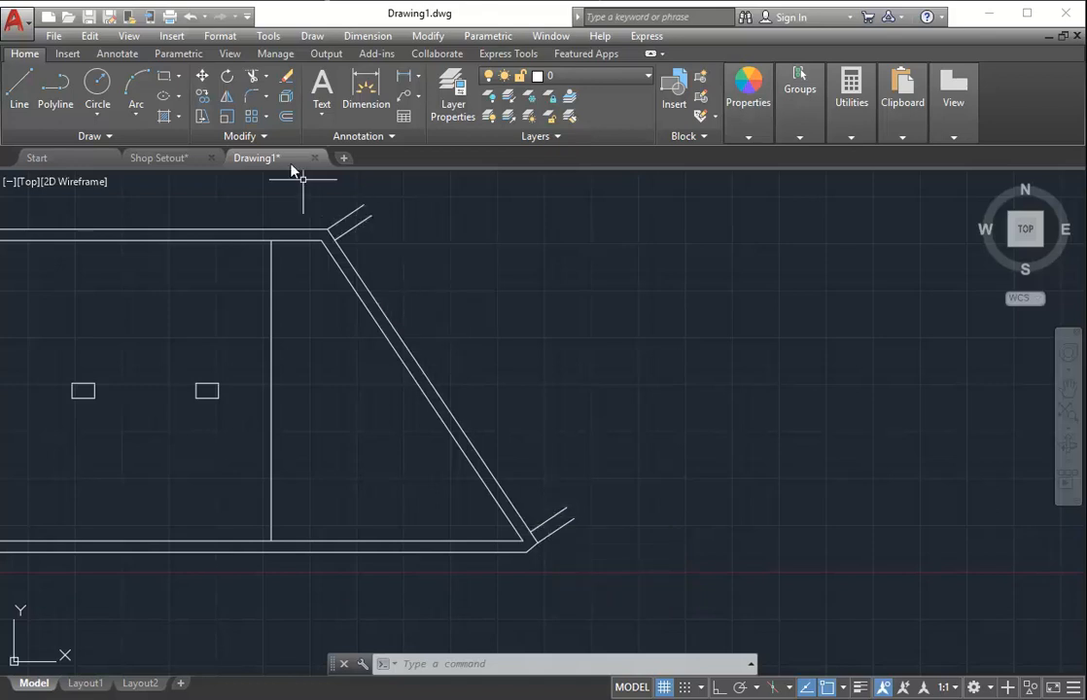
{"action": "left_click", "coordinate": [265, 76]}
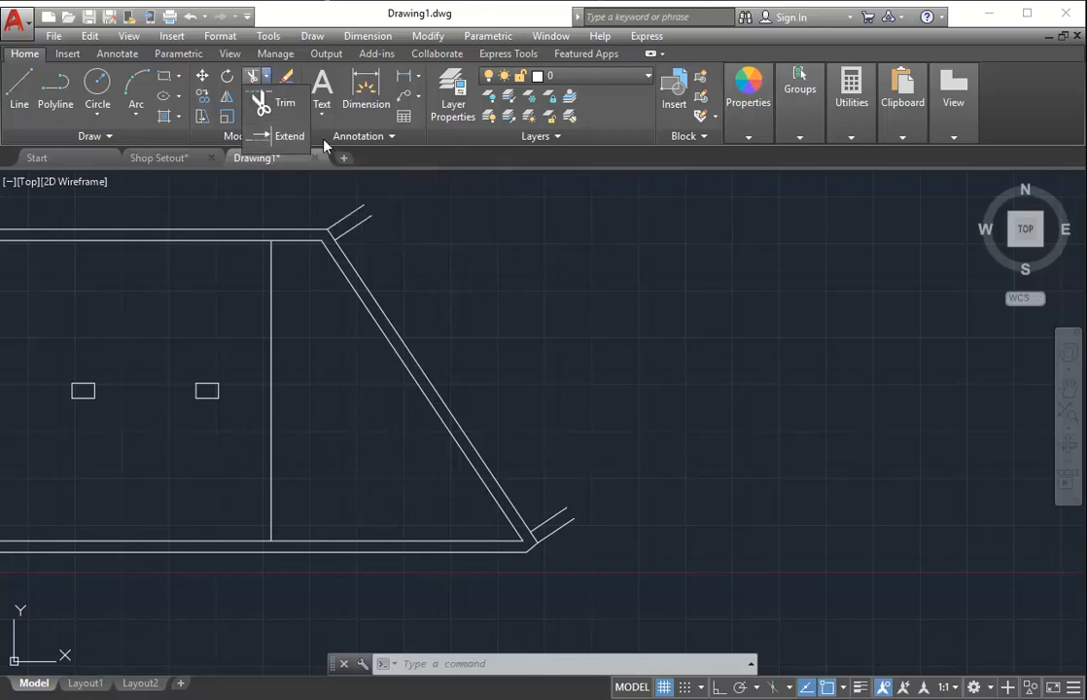
{"action": "left_click", "coordinate": [399, 162]}
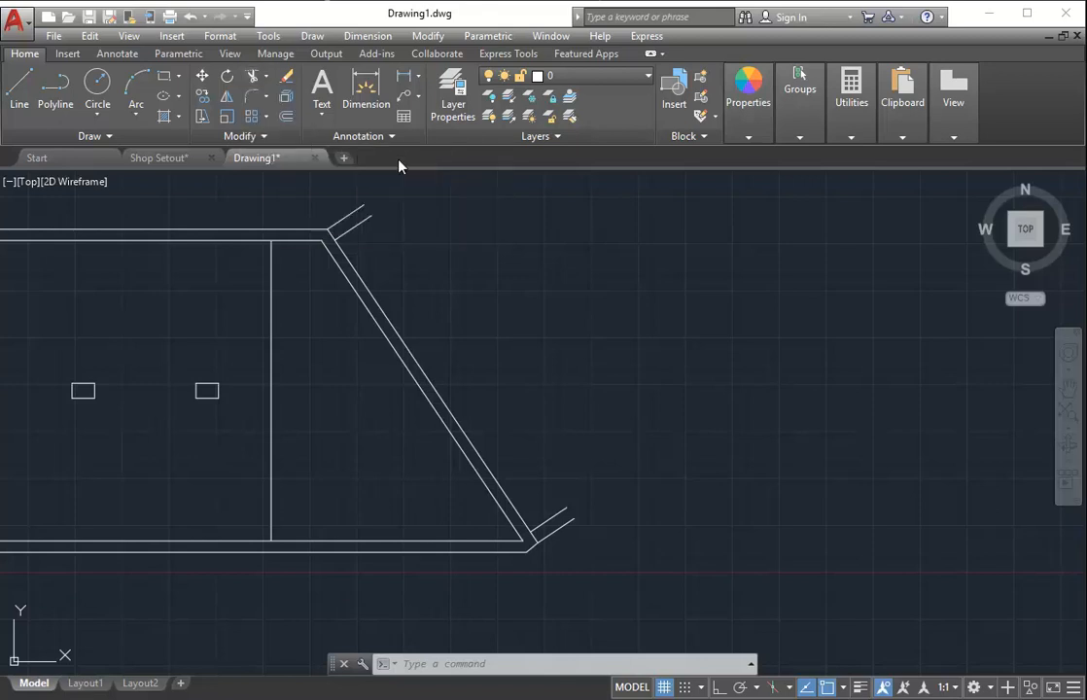
{"action": "left_click", "coordinate": [264, 77]}
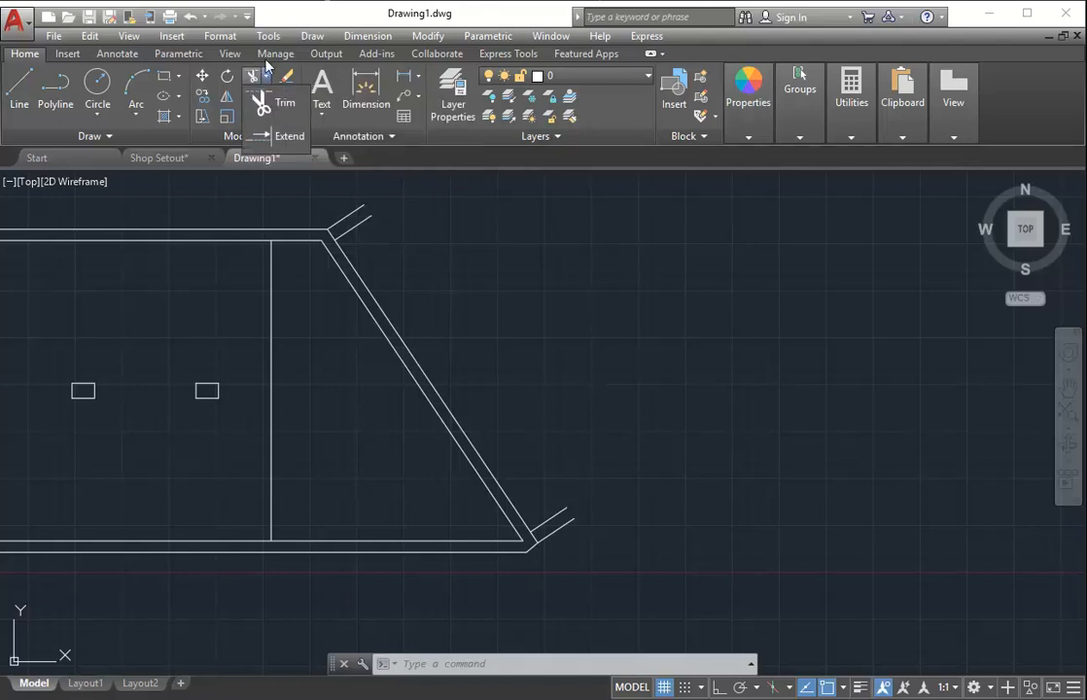
{"action": "left_click", "coordinate": [266, 77]}
{"action": "left_click", "coordinate": [267, 78]}
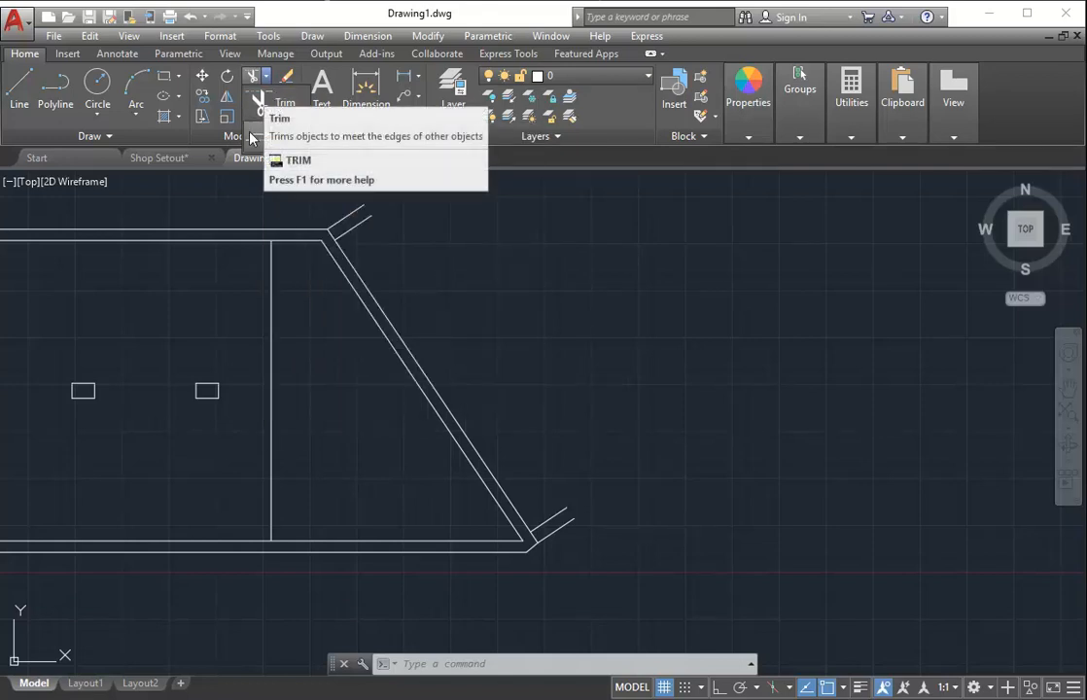
{"action": "left_click", "coordinate": [265, 103]}
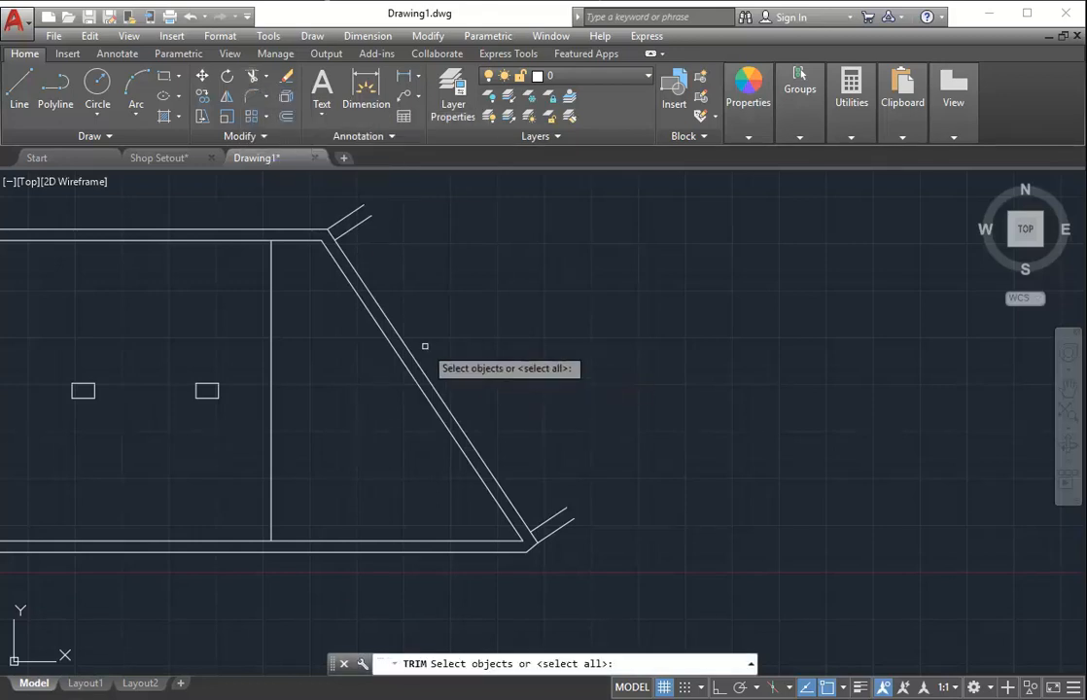
{"action": "key", "text": "Return"}
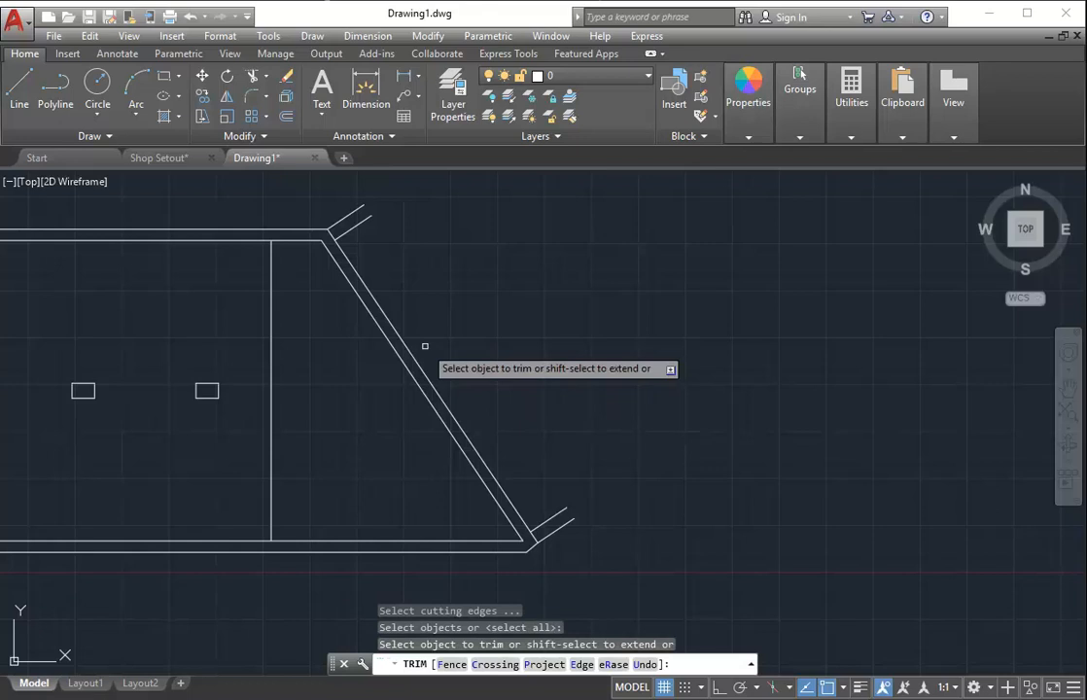
{"action": "left_click", "coordinate": [342, 236]}
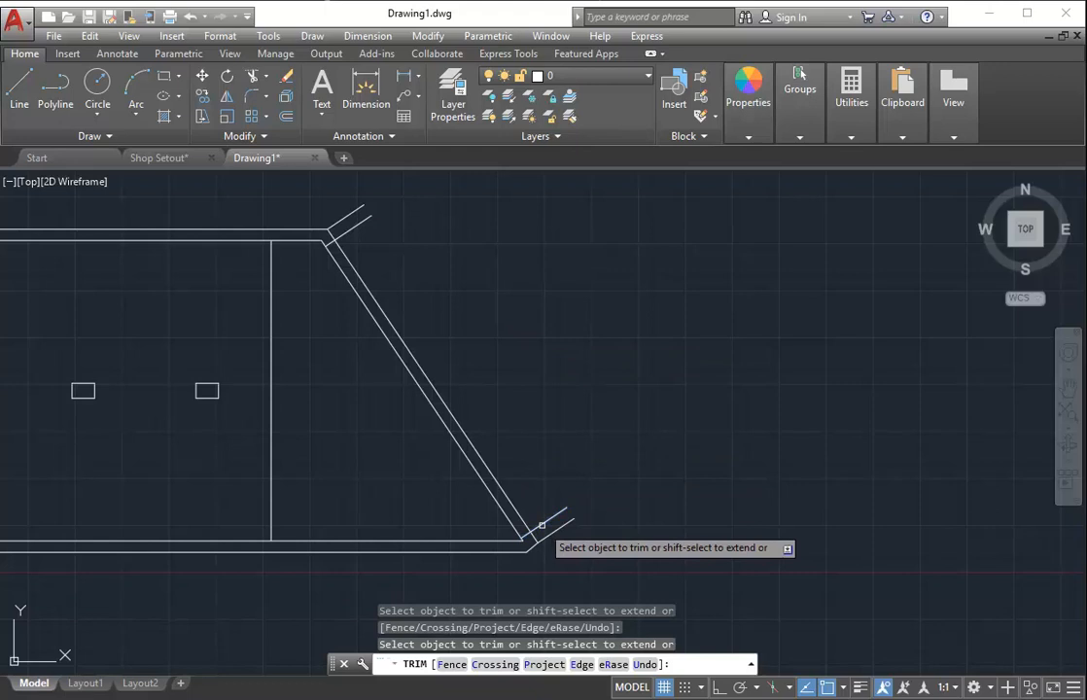
{"action": "right_click", "coordinate": [549, 383]}
{"action": "left_click", "coordinate": [576, 393]}
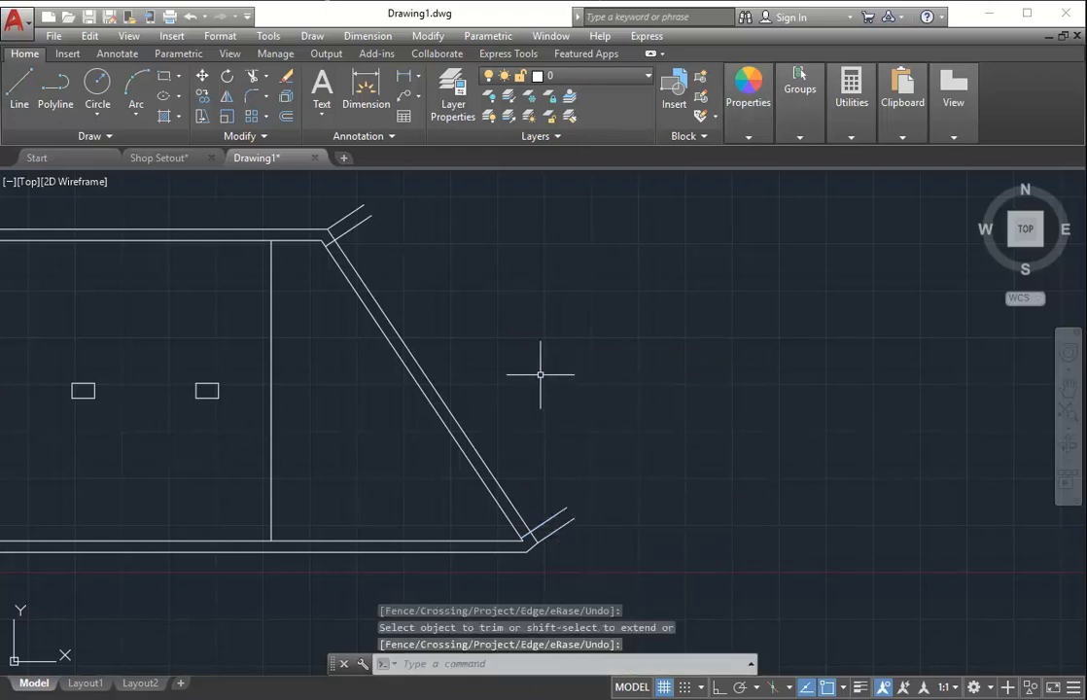
- Trim away both lines of the angled wall between the upper and lower corner returns
{"action": "right_click", "coordinate": [541, 373]}
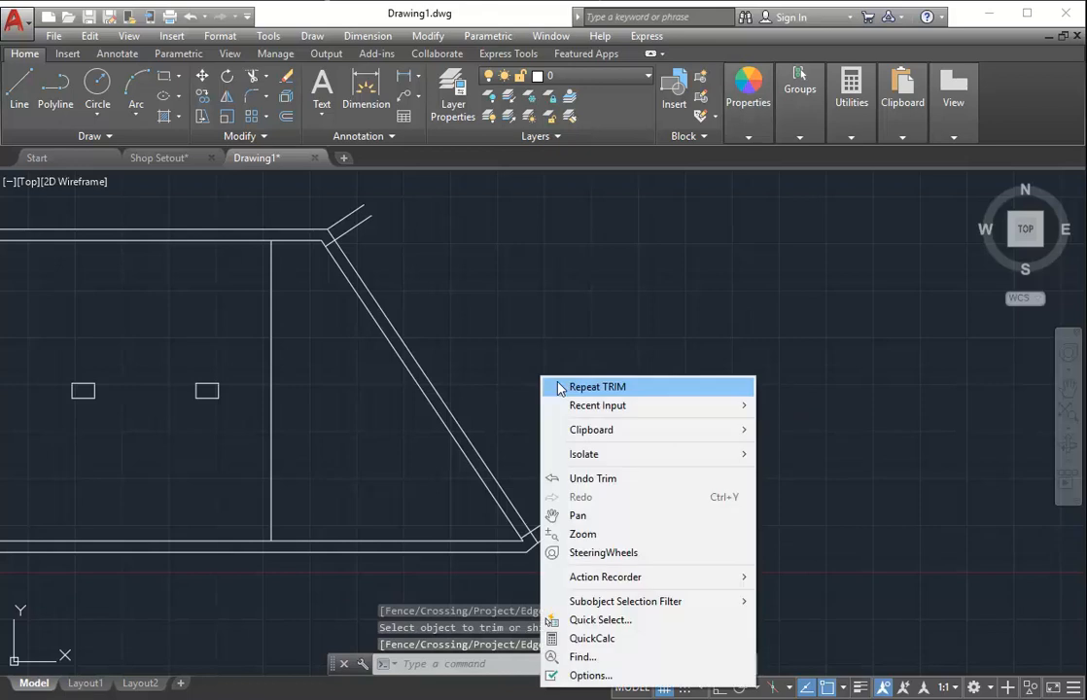
{"action": "left_click", "coordinate": [550, 385]}
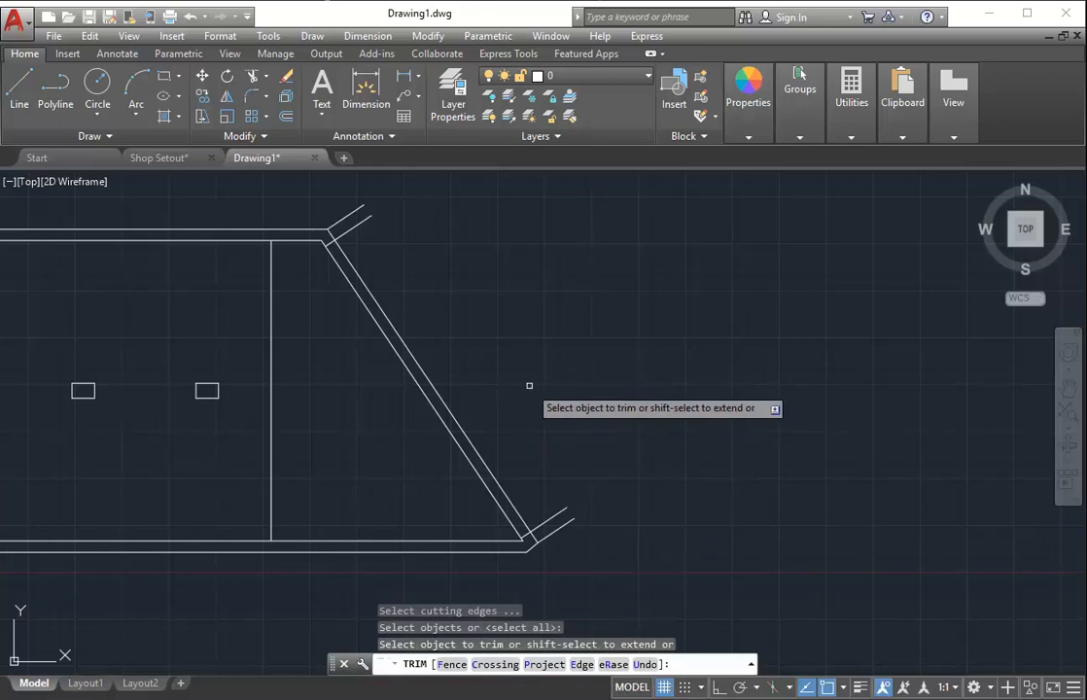
{"action": "left_click", "coordinate": [437, 394]}
{"action": "left_click", "coordinate": [429, 400]}
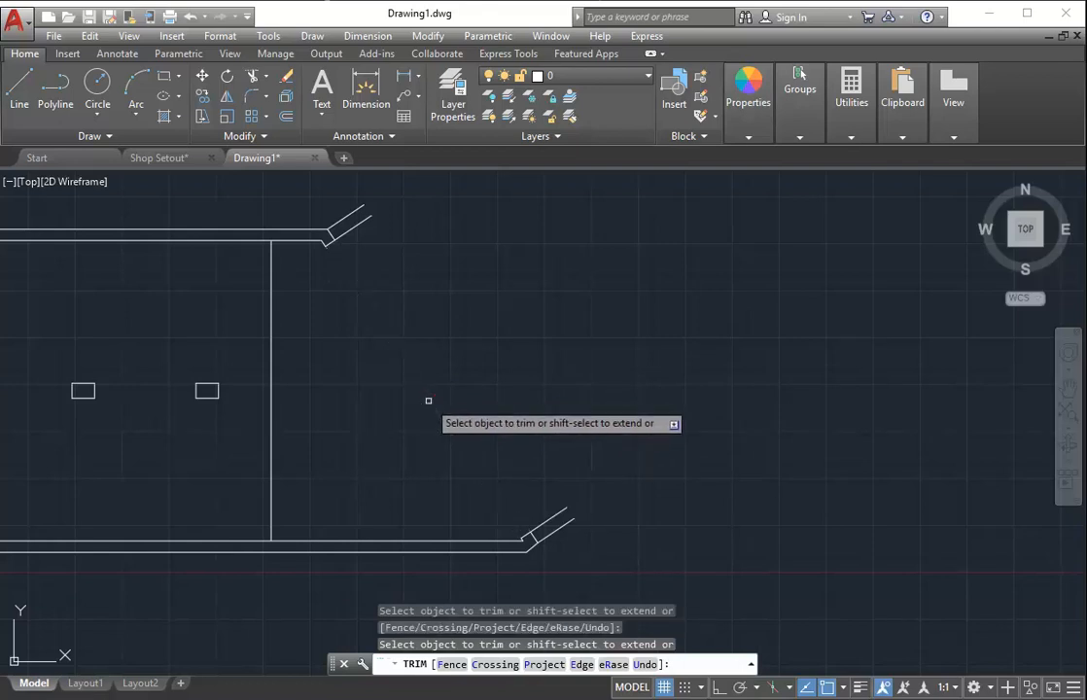
{"action": "right_click", "coordinate": [431, 312]}
{"action": "left_click", "coordinate": [449, 323]}
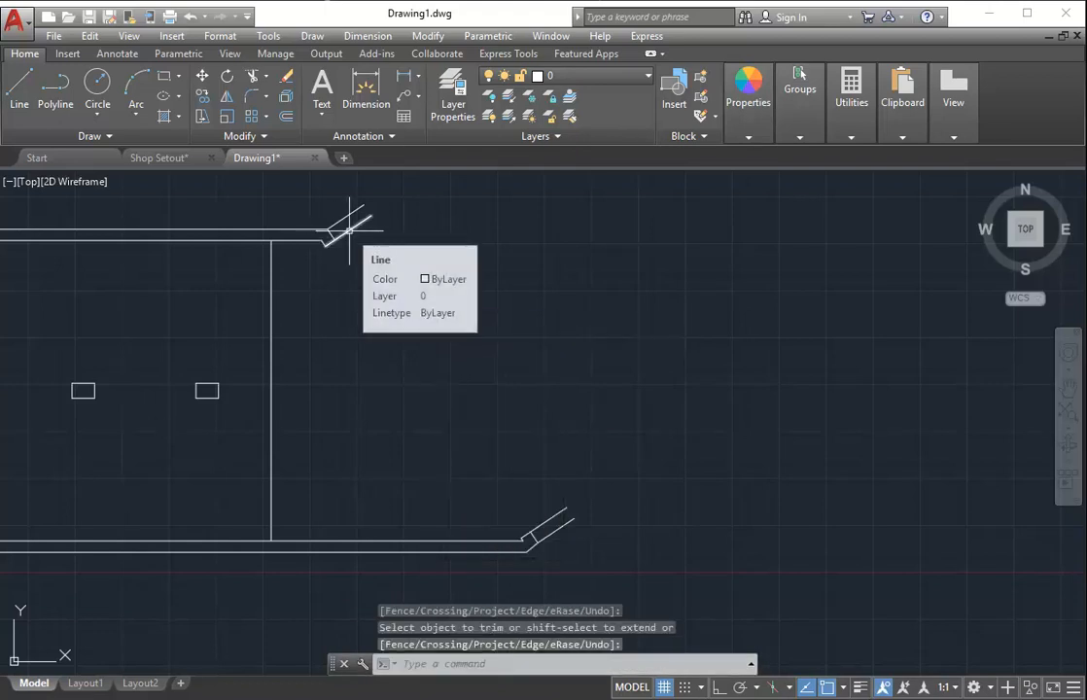
- Trim the parts of the two offset perpendicular lines that project outside the wall at both corners
{"action": "right_click", "coordinate": [376, 283]}
{"action": "left_click", "coordinate": [408, 290]}
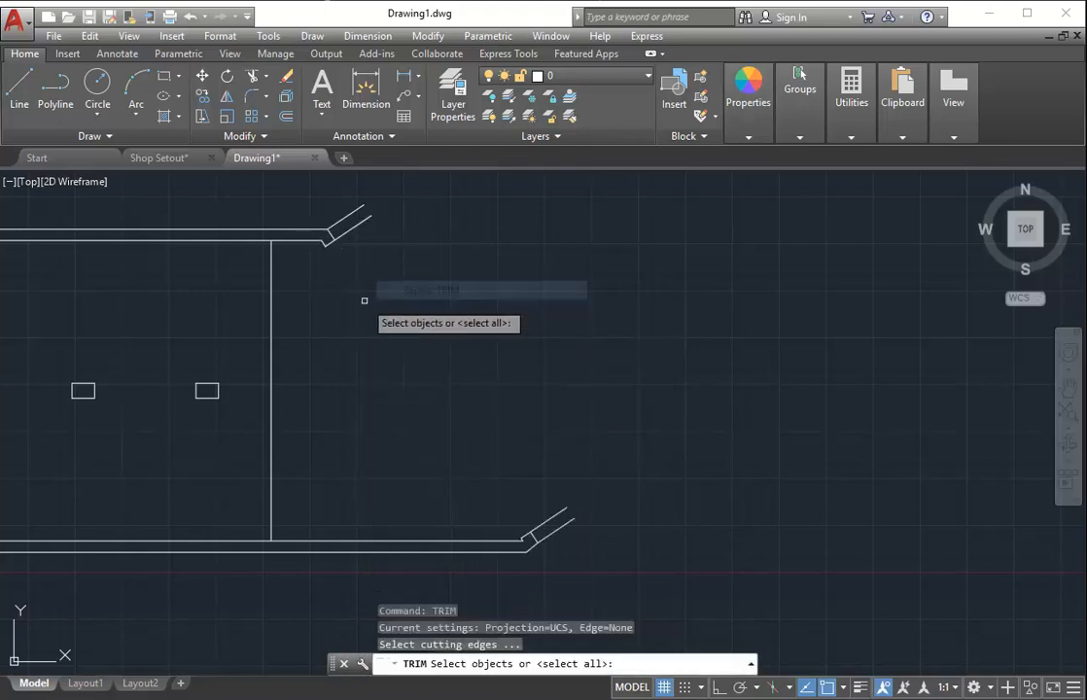
{"action": "key", "text": "Return"}
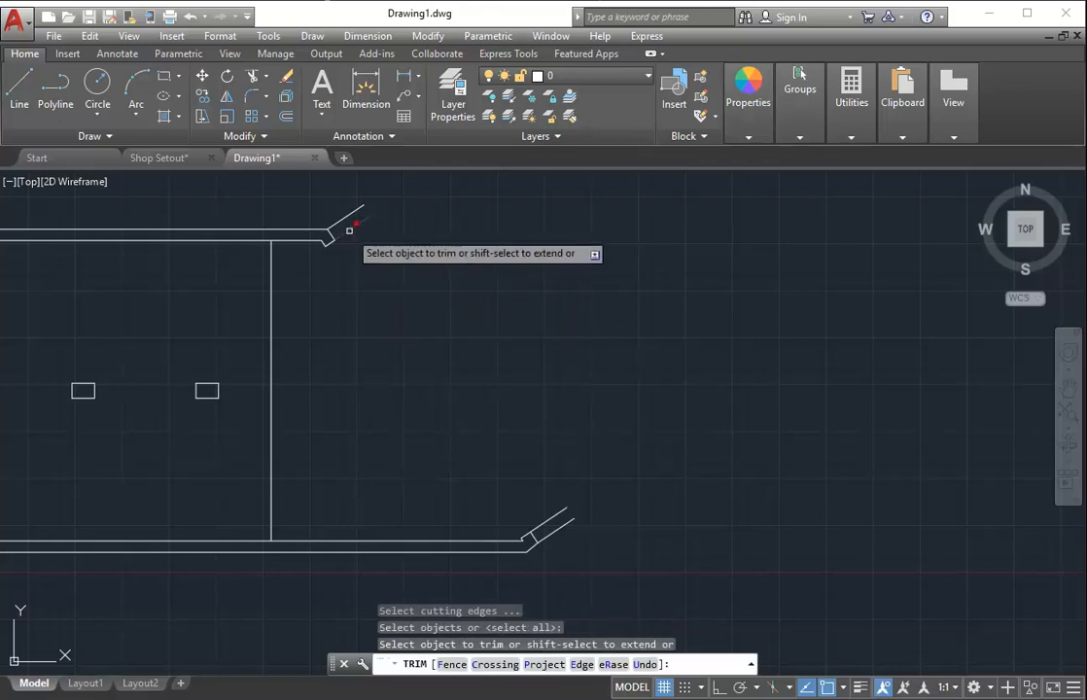
{"action": "left_click", "coordinate": [351, 232]}
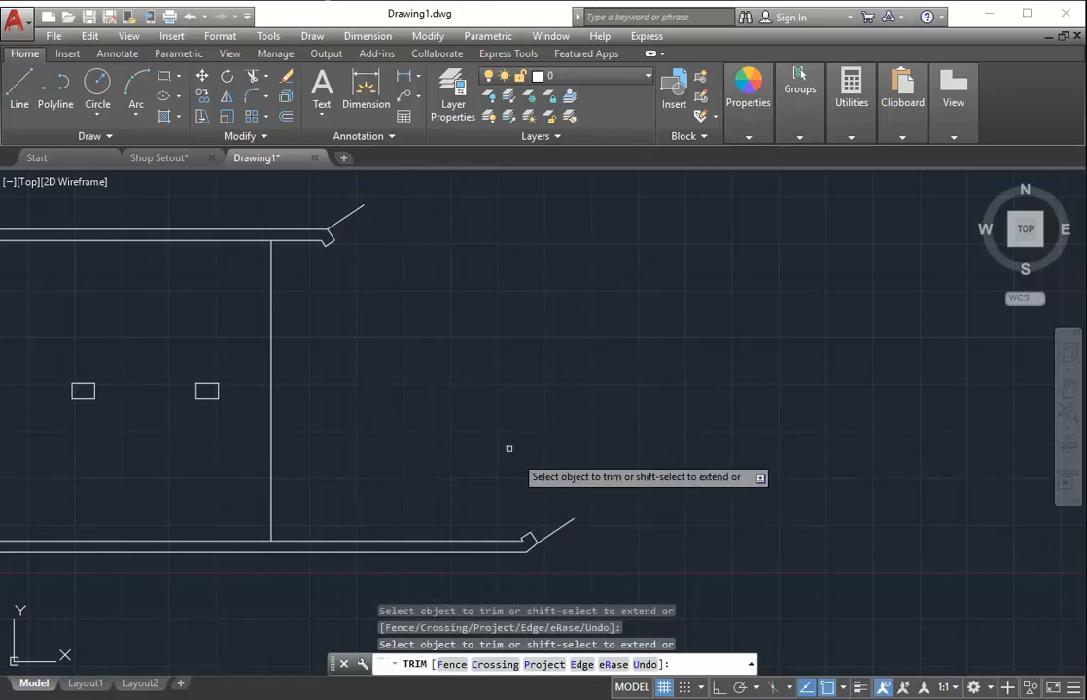
{"action": "right_click", "coordinate": [473, 384]}
{"action": "left_click", "coordinate": [493, 397]}
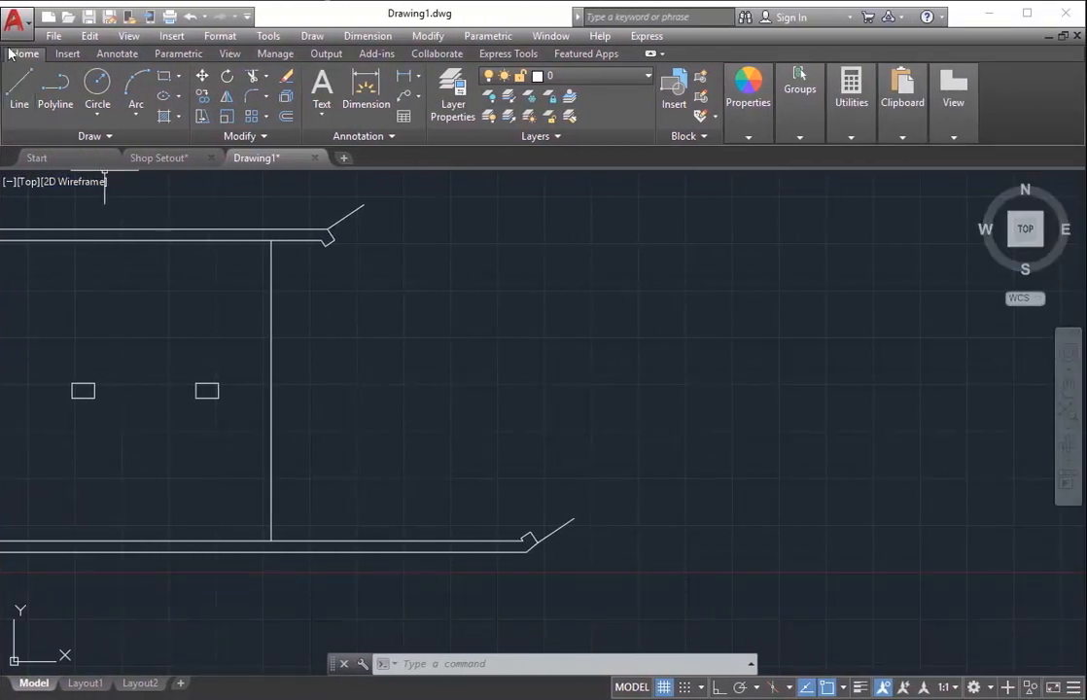
- Draw a single line across the angled opening from the upper return's outer corner to the lower return's outer corner
{"action": "left_click", "coordinate": [22, 87]}
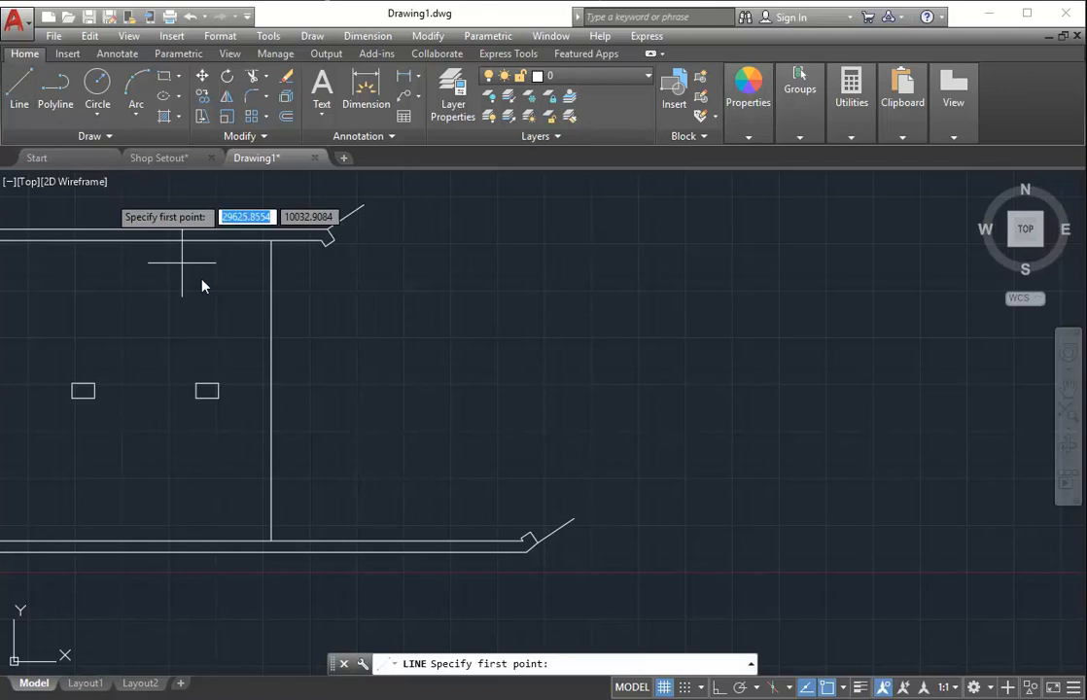
{"action": "left_click", "coordinate": [332, 238]}
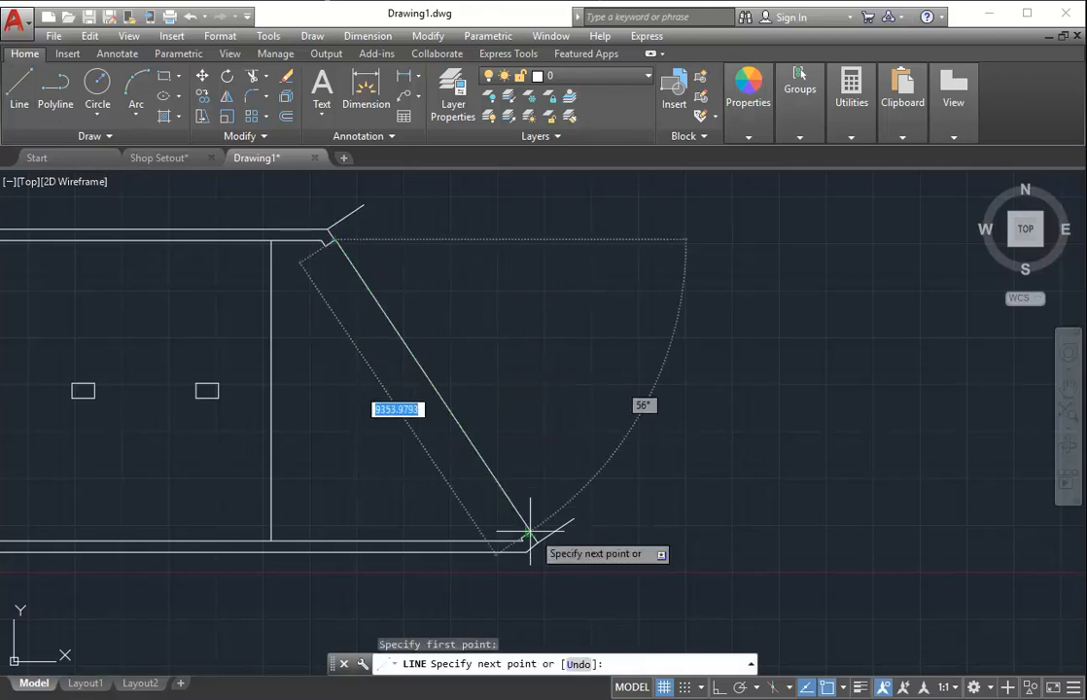
{"action": "left_click", "coordinate": [529, 533]}
{"action": "right_click", "coordinate": [530, 363]}
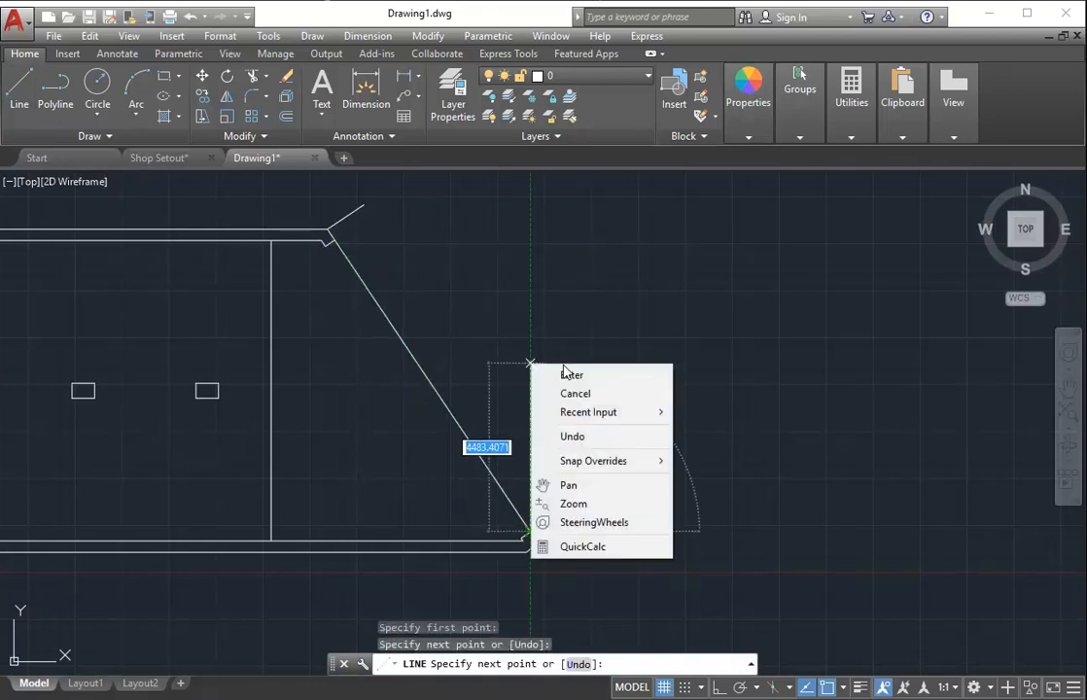
{"action": "left_click", "coordinate": [568, 374]}
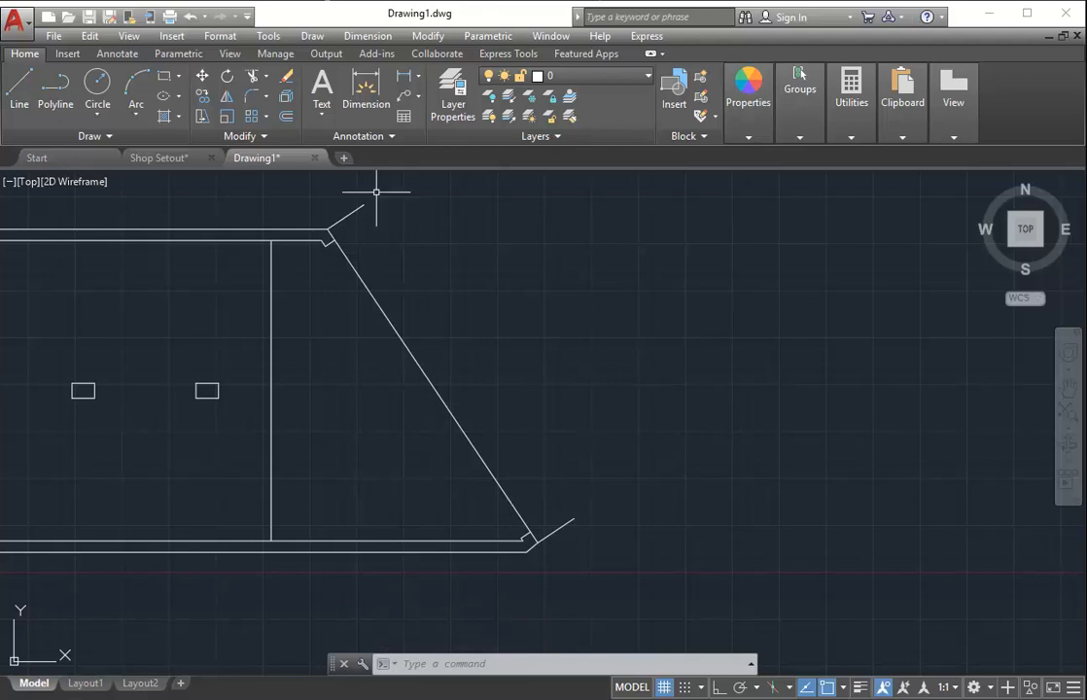
{"action": "scroll", "coordinate": [261, 382], "scroll_direction": "down", "scroll_amount": 2}
{"action": "mouse_move", "coordinate": [262, 382]}
{"action": "middle_mouse_down"}
{"action": "mouse_move", "coordinate": [594, 446]}
{"action": "mouse_move", "coordinate": [673, 429]}
{"action": "middle_mouse_up"}
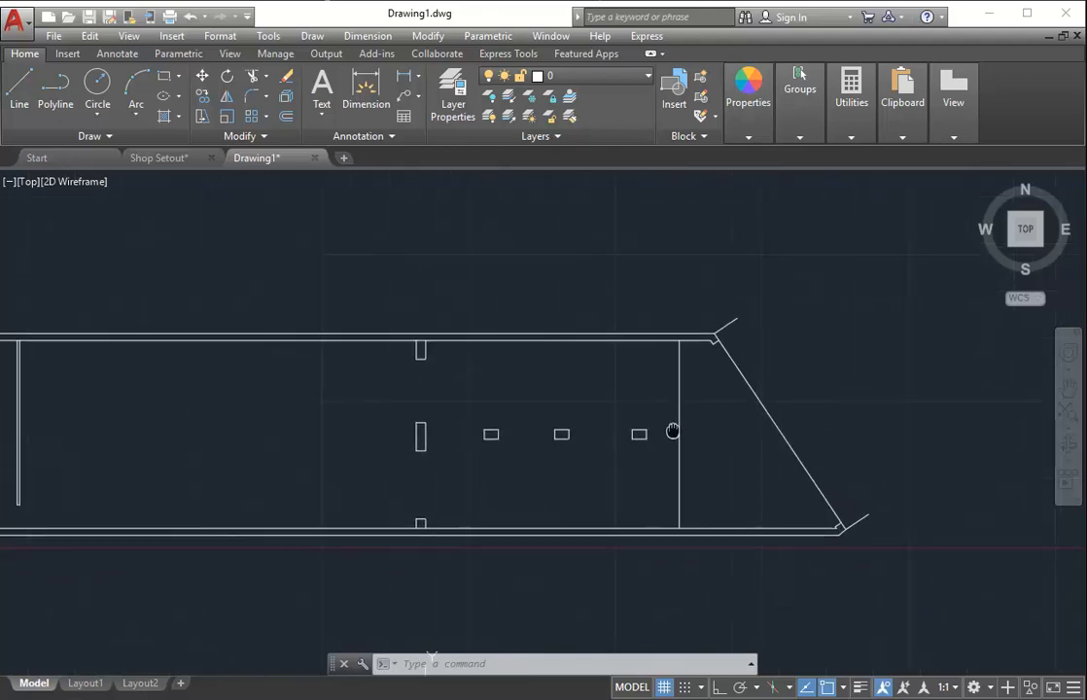
{"action": "scroll", "coordinate": [673, 429], "scroll_direction": "down", "scroll_amount": 2}
{"action": "scroll", "coordinate": [440, 451], "scroll_direction": "up", "scroll_amount": 2}
{"action": "middle_click_drag", "start_coordinate": [440, 453], "coordinate": [435, 433]}
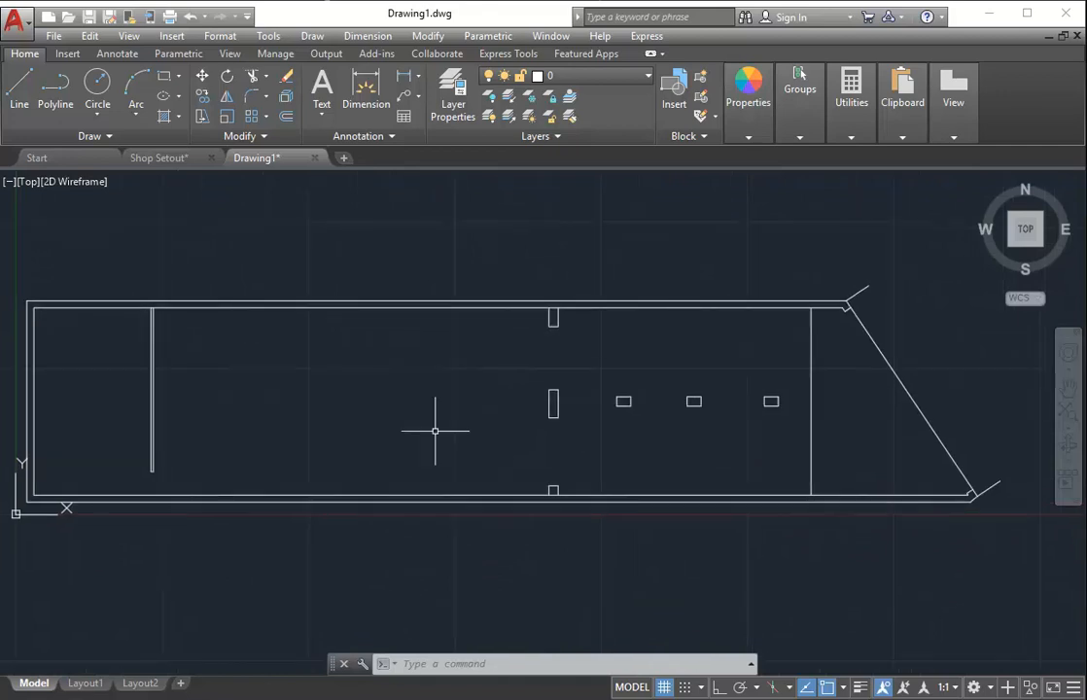